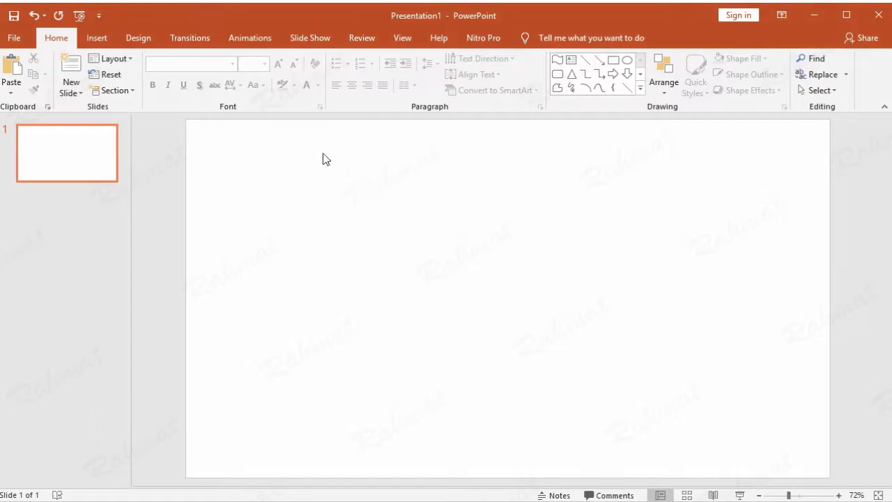
- Insert img1 from C:\Windows\Web\Wallpaper\Windows 10 onto the slide as a 7.5" by 12" picture
{"action": "left_click", "coordinate": [109, 36]}
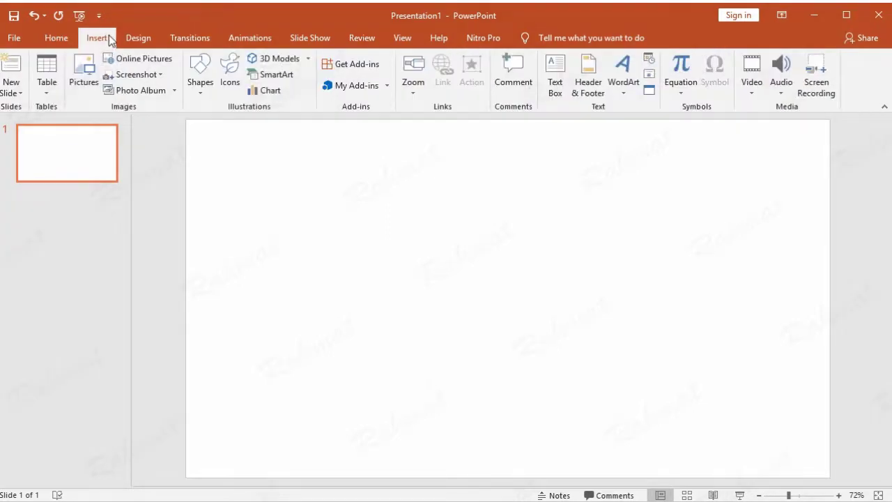
{"action": "left_click", "coordinate": [94, 82]}
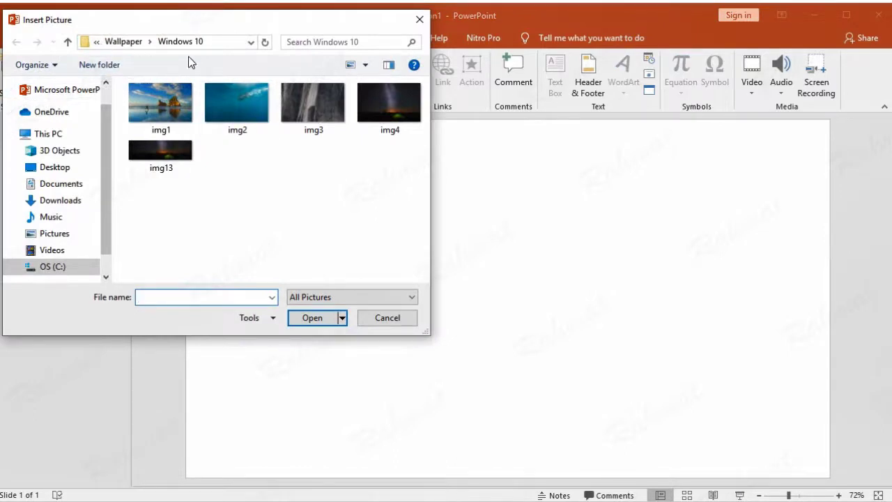
{"action": "left_click", "coordinate": [65, 269]}
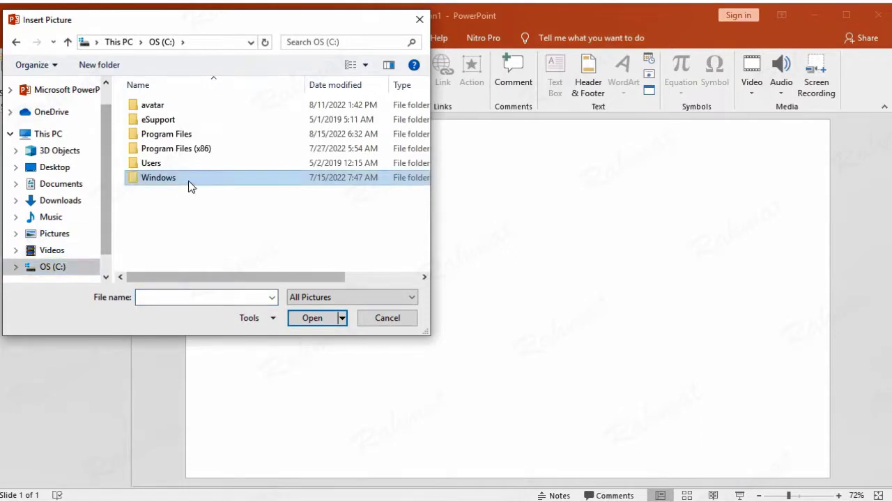
{"action": "double_click", "coordinate": [188, 181]}
{"action": "scroll", "coordinate": [200, 197], "scroll_direction": "down", "scroll_amount": 3}
{"action": "scroll", "coordinate": [209, 208], "scroll_direction": "down", "scroll_amount": 3}
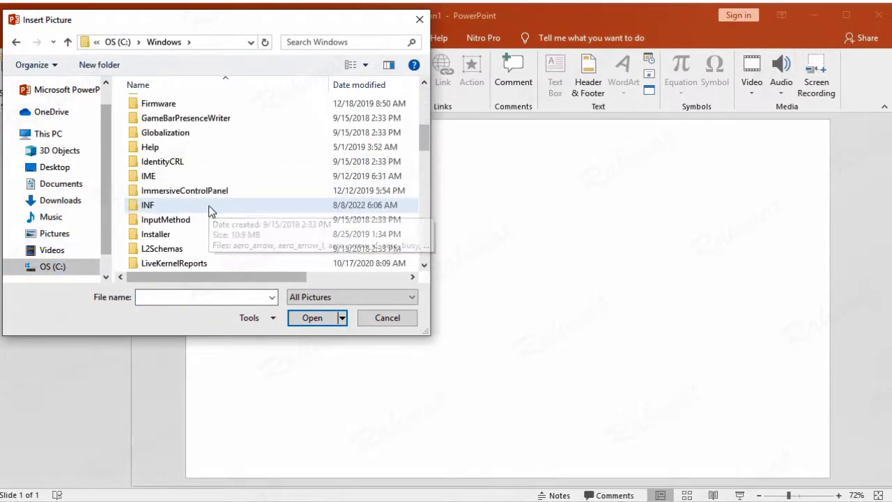
{"action": "scroll", "coordinate": [211, 209], "scroll_direction": "down", "scroll_amount": 2}
{"action": "scroll", "coordinate": [211, 211], "scroll_direction": "down", "scroll_amount": 2}
{"action": "scroll", "coordinate": [212, 211], "scroll_direction": "down", "scroll_amount": 1}
{"action": "scroll", "coordinate": [211, 210], "scroll_direction": "down", "scroll_amount": 2}
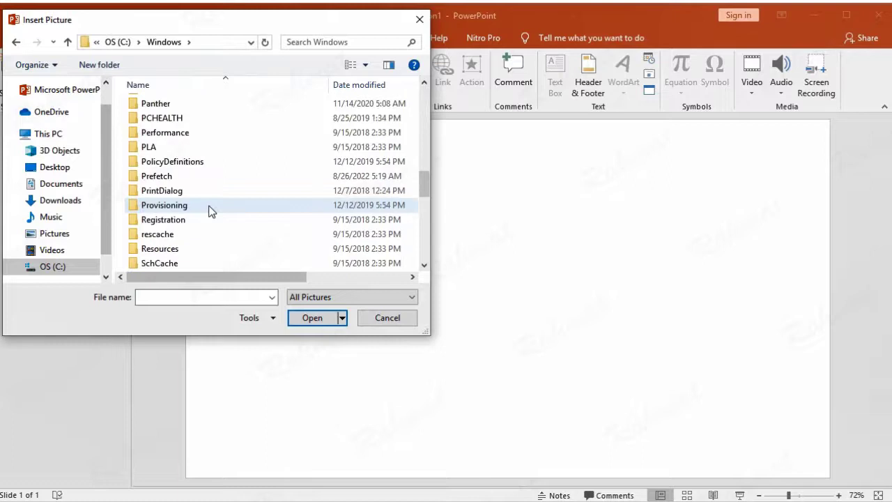
{"action": "scroll", "coordinate": [212, 211], "scroll_direction": "down", "scroll_amount": 3}
{"action": "scroll", "coordinate": [212, 210], "scroll_direction": "down", "scroll_amount": 4}
{"action": "scroll", "coordinate": [196, 230], "scroll_direction": "down", "scroll_amount": 2}
{"action": "double_click", "coordinate": [183, 249]}
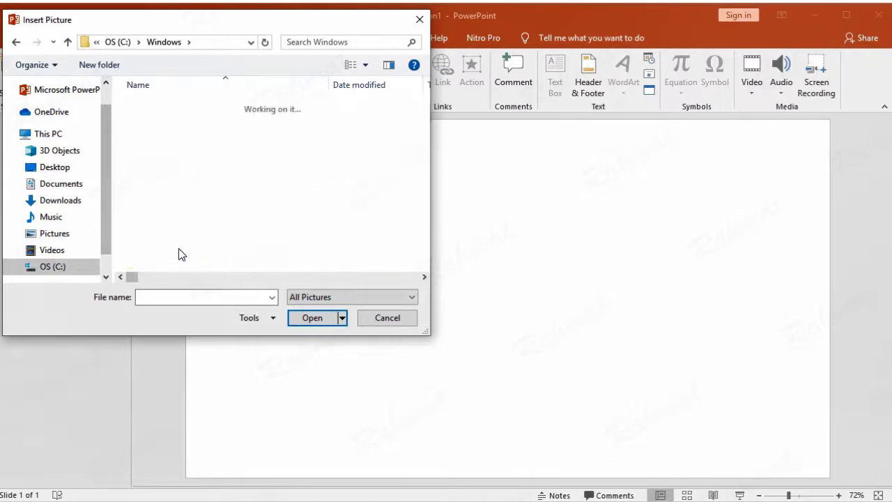
{"action": "double_click", "coordinate": [175, 135]}
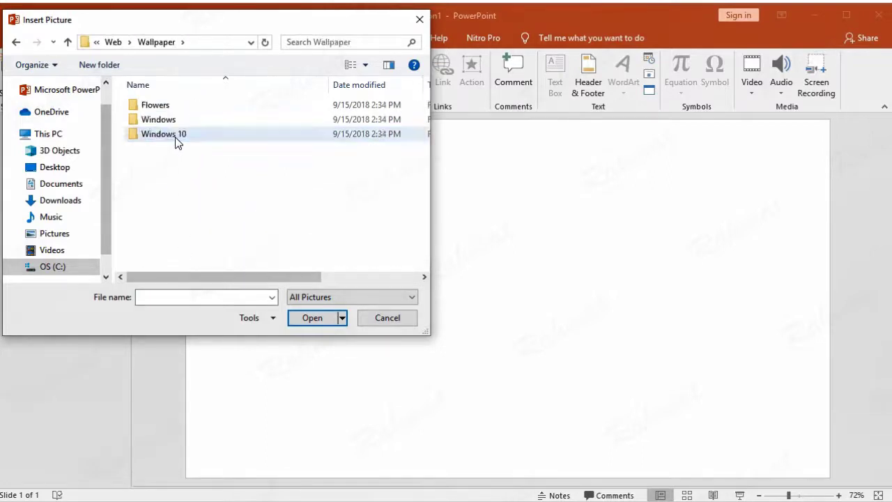
{"action": "double_click", "coordinate": [192, 142]}
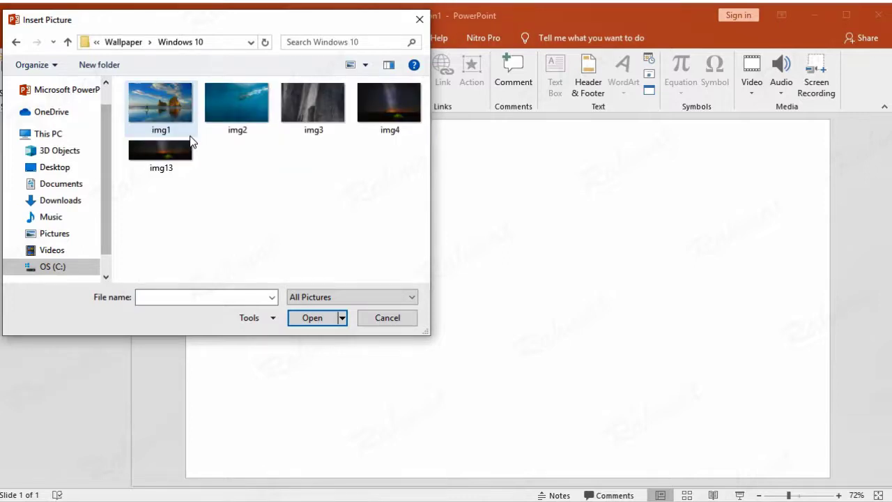
{"action": "double_click", "coordinate": [158, 104]}
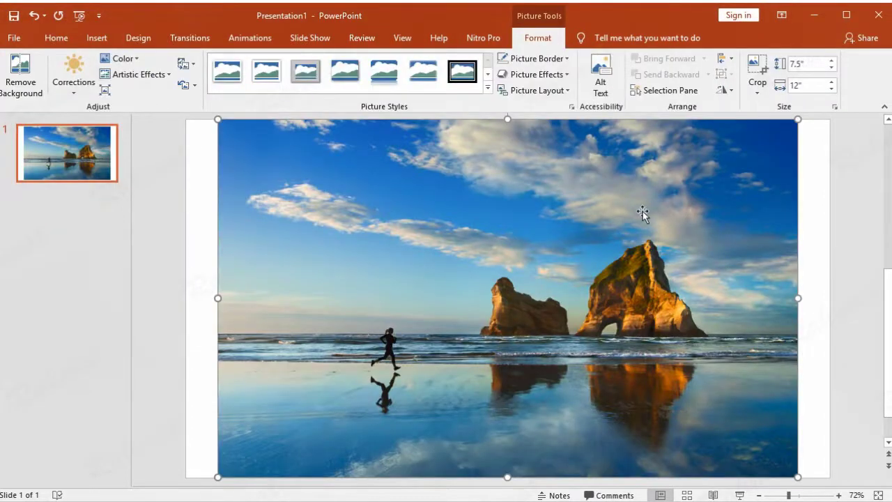
- Resize the beach photo to 6.09" tall (9.74" wide) and centre it on the slide
{"action": "left_click", "coordinate": [810, 64]}
{"action": "type", "text": "09"}
{"action": "key", "text": "Tab"}
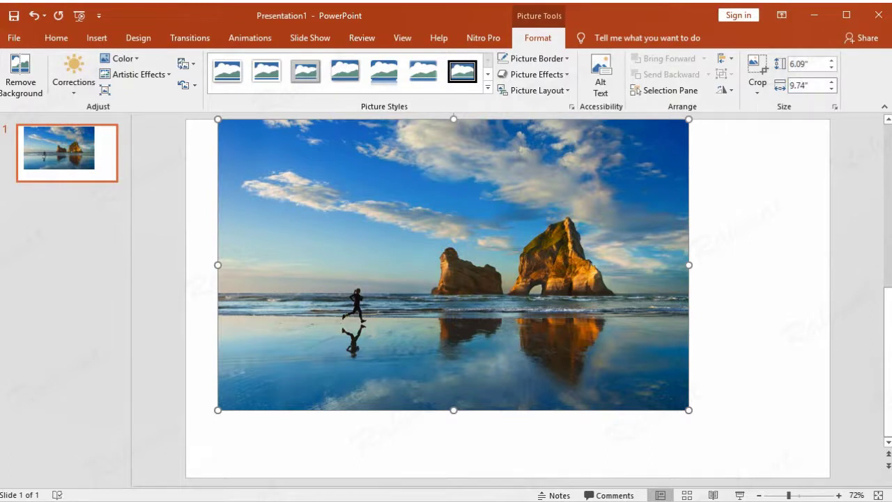
{"action": "mouse_move", "coordinate": [611, 193]}
{"action": "left_mouse_down"}
{"action": "mouse_move", "coordinate": [598, 214]}
{"action": "mouse_move", "coordinate": [642, 235]}
{"action": "left_mouse_up"}
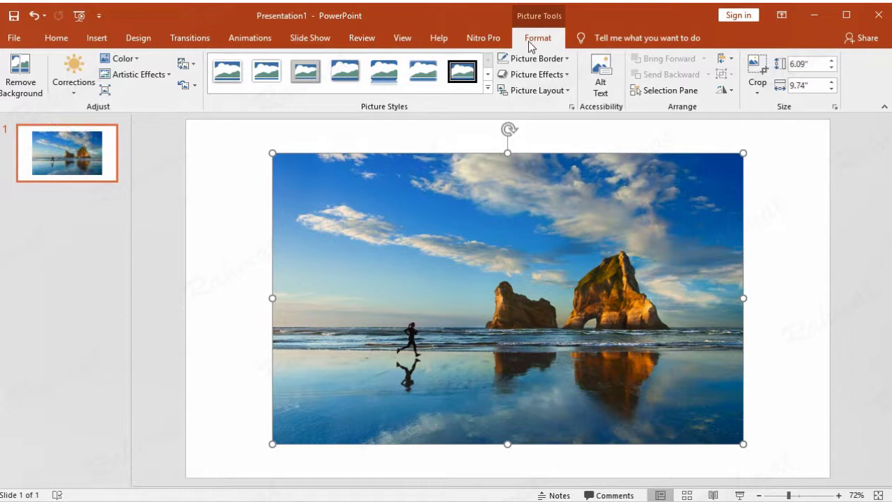
- Apply the strongest, bottom-right Soft Edges variation to the beach photo
{"action": "left_click", "coordinate": [568, 74]}
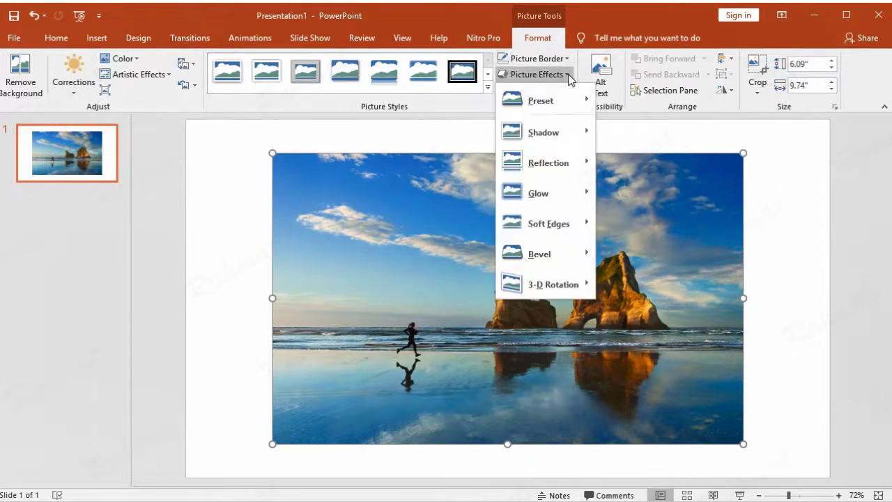
{"action": "mouse_move", "coordinate": [590, 224]}
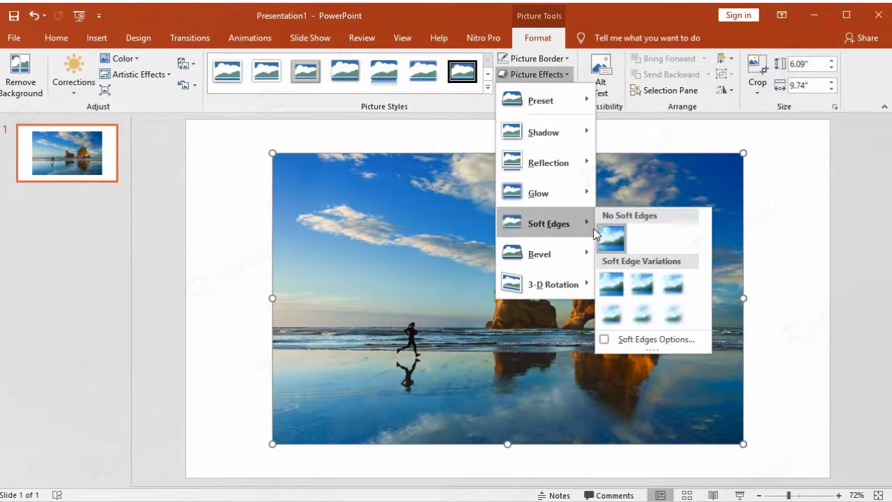
{"action": "left_click", "coordinate": [681, 313]}
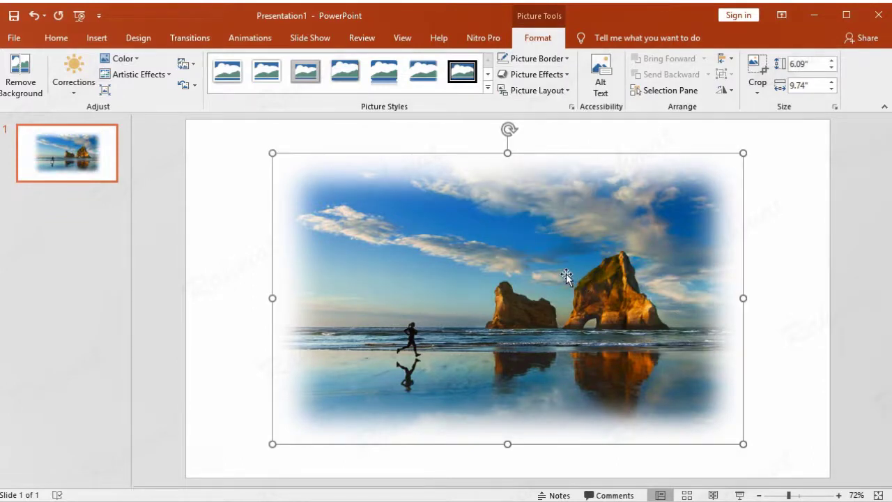
{"action": "left_click", "coordinate": [93, 38]}
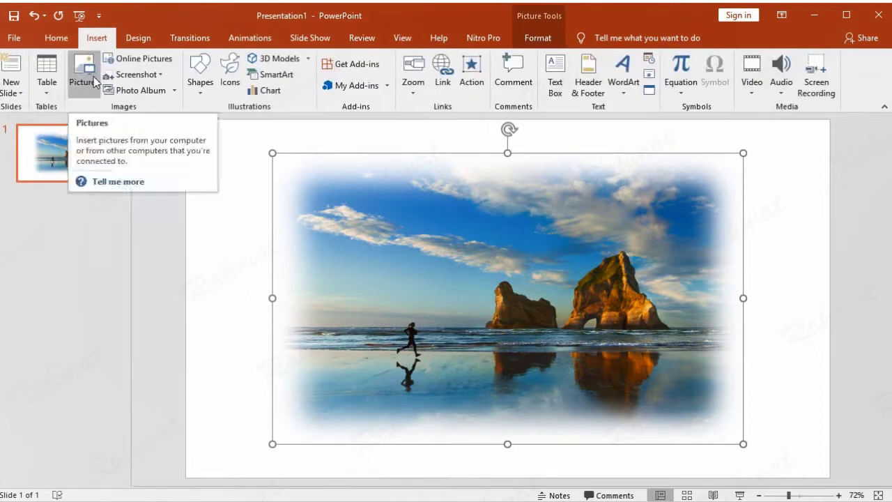
- Insert the underwater img2 photo and crop off its top and bottom
{"action": "left_click", "coordinate": [92, 77]}
{"action": "double_click", "coordinate": [237, 101]}
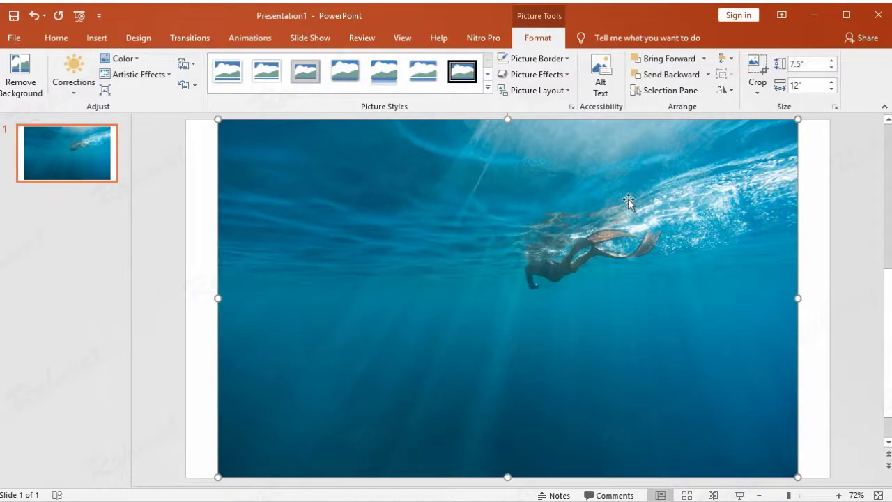
{"action": "left_click", "coordinate": [753, 68]}
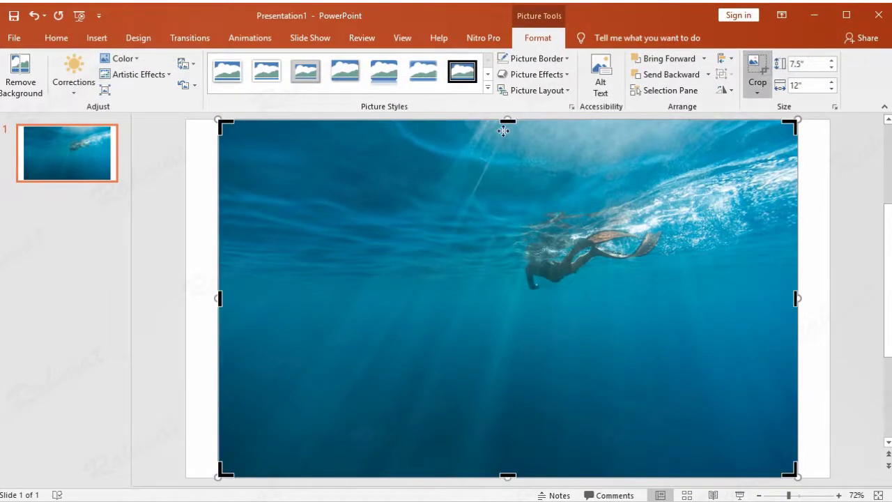
{"action": "left_click_drag", "start_coordinate": [508, 120], "coordinate": [521, 177]}
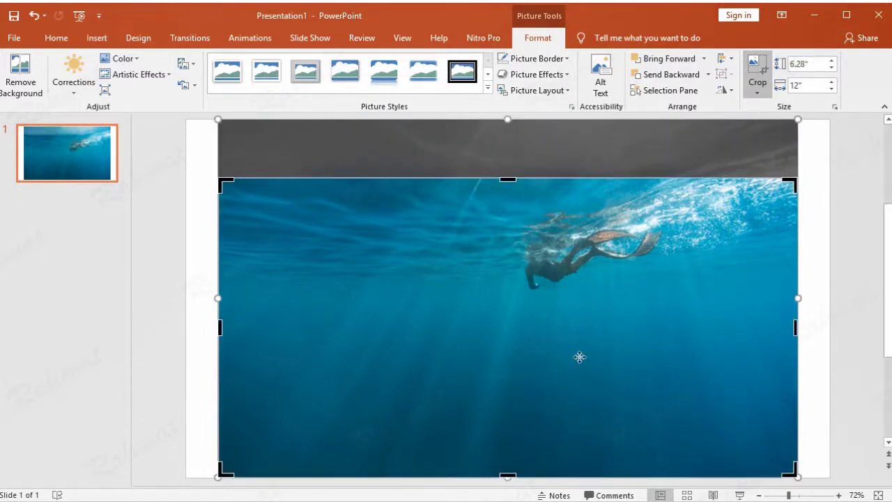
{"action": "left_click_drag", "start_coordinate": [505, 473], "coordinate": [526, 340]}
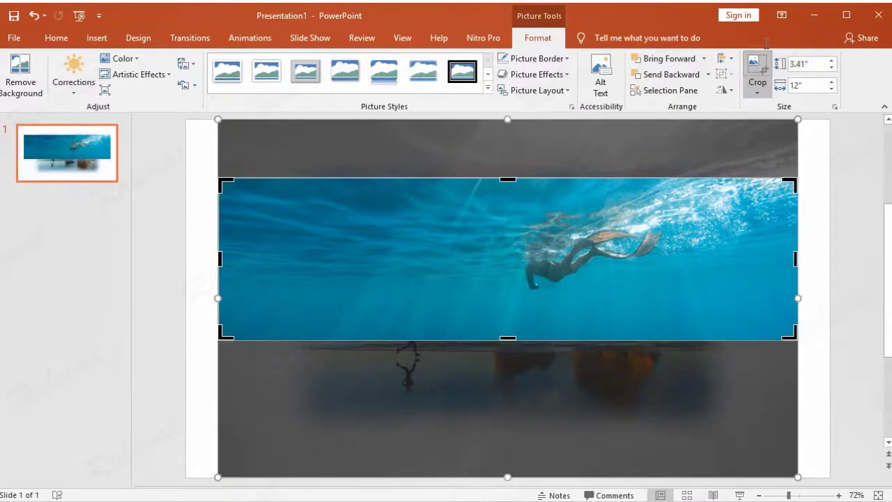
{"action": "left_click", "coordinate": [759, 64]}
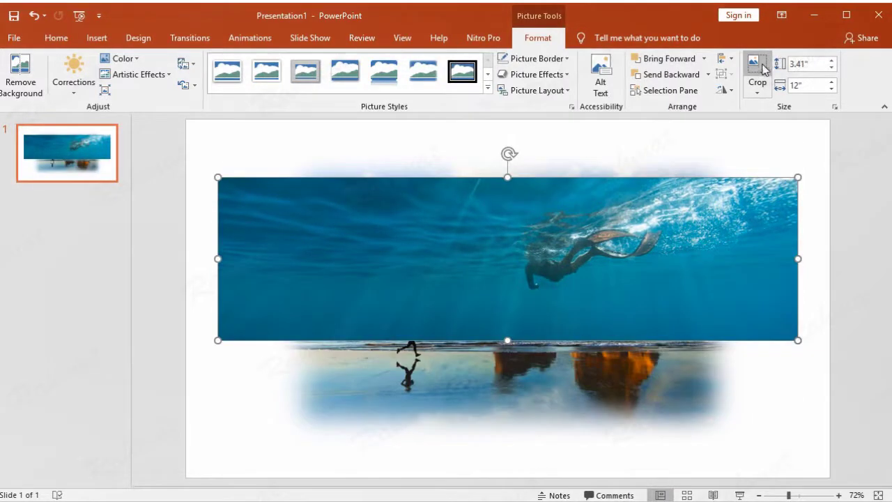
- Set the underwater photo's height to 2.56" and width to 9.74"
{"action": "left_click", "coordinate": [811, 65]}
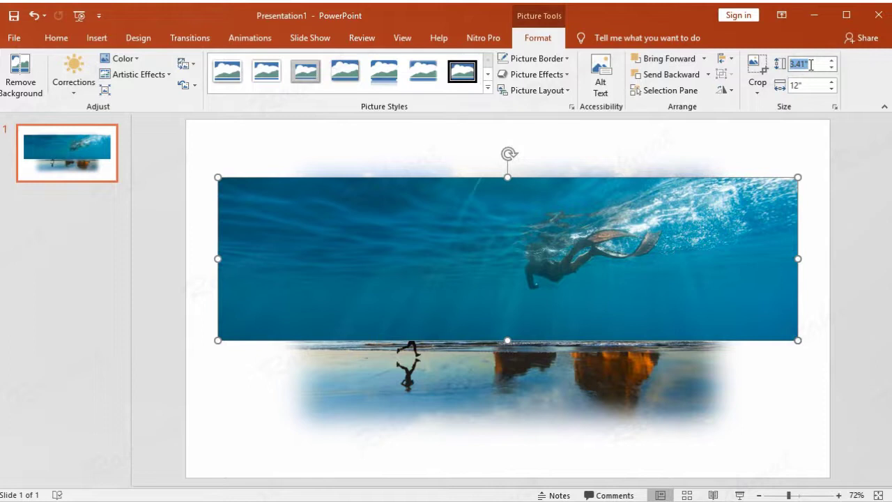
{"action": "type", "text": "2.5"}
{"action": "type", "text": "6"}
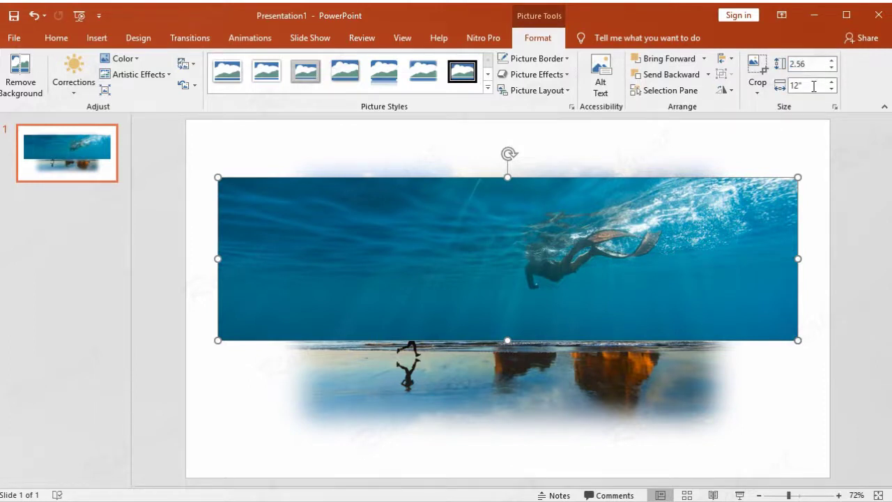
{"action": "left_click", "coordinate": [812, 85]}
{"action": "type", "text": "9.74"}
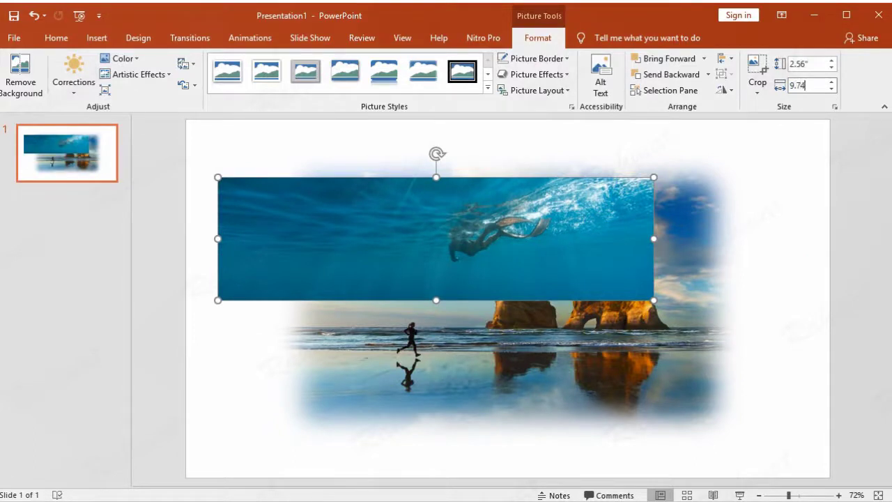
{"action": "key", "text": "Return"}
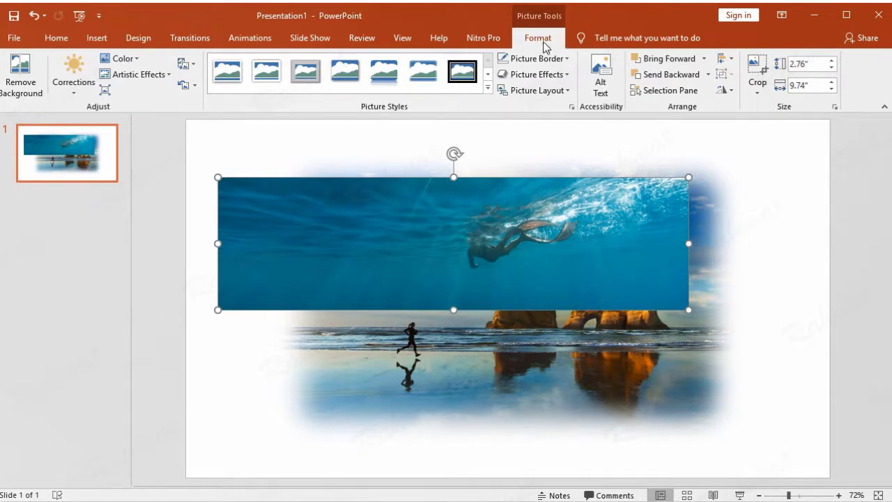
- Give the underwater photo a Soft Edges effect
{"action": "left_click", "coordinate": [569, 75]}
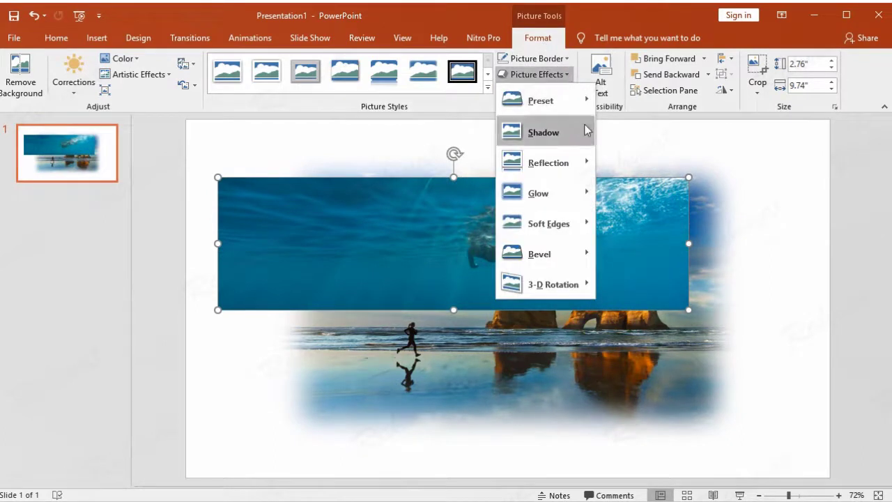
{"action": "mouse_move", "coordinate": [590, 229]}
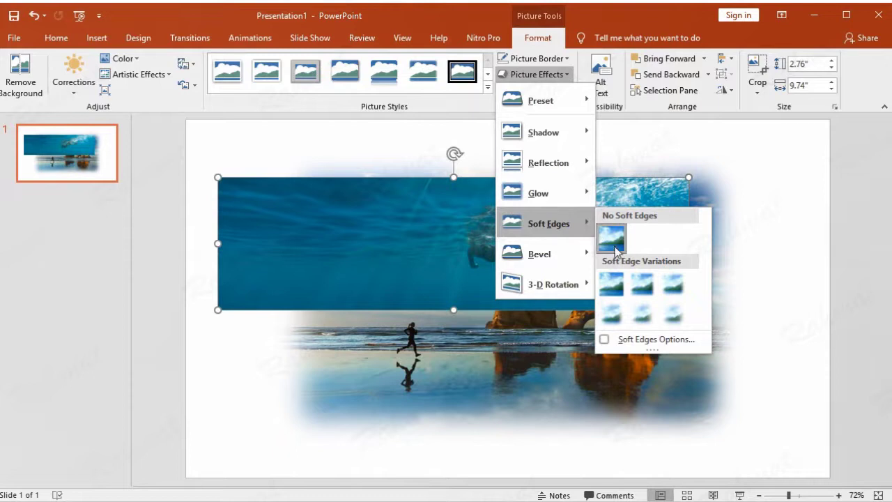
{"action": "left_click", "coordinate": [674, 314]}
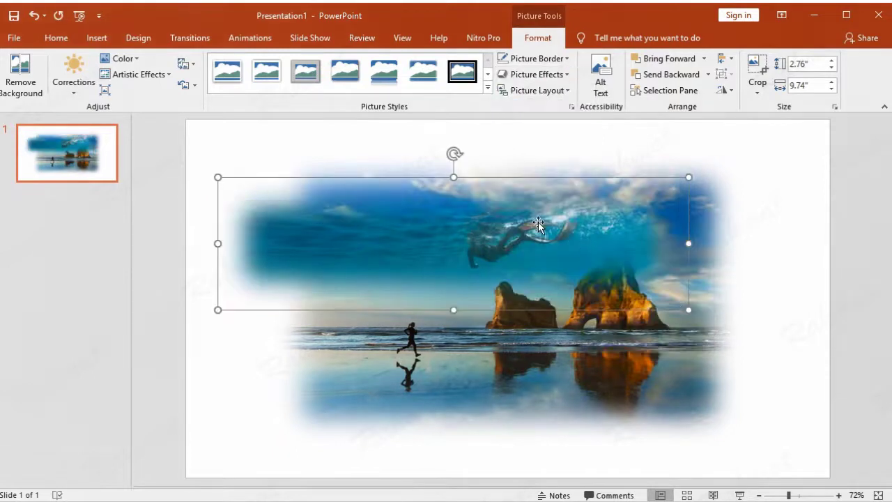
- Move the swimmer photo down over the beach photo's water, aligned with smart guides
{"action": "mouse_move", "coordinate": [537, 222]}
{"action": "left_mouse_down"}
{"action": "mouse_move", "coordinate": [601, 363]}
{"action": "mouse_move", "coordinate": [593, 360]}
{"action": "left_mouse_up"}
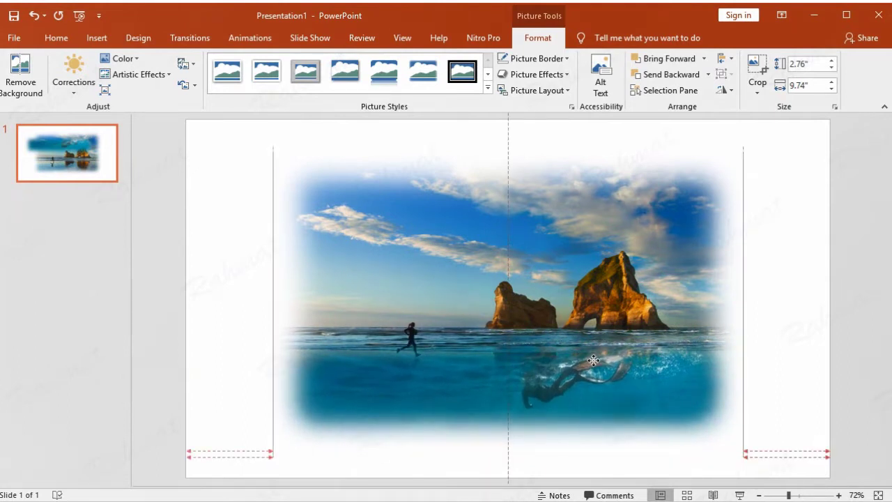
{"action": "left_click_drag", "start_coordinate": [592, 360], "coordinate": [589, 357]}
{"action": "left_click_drag", "start_coordinate": [591, 360], "coordinate": [596, 354]}
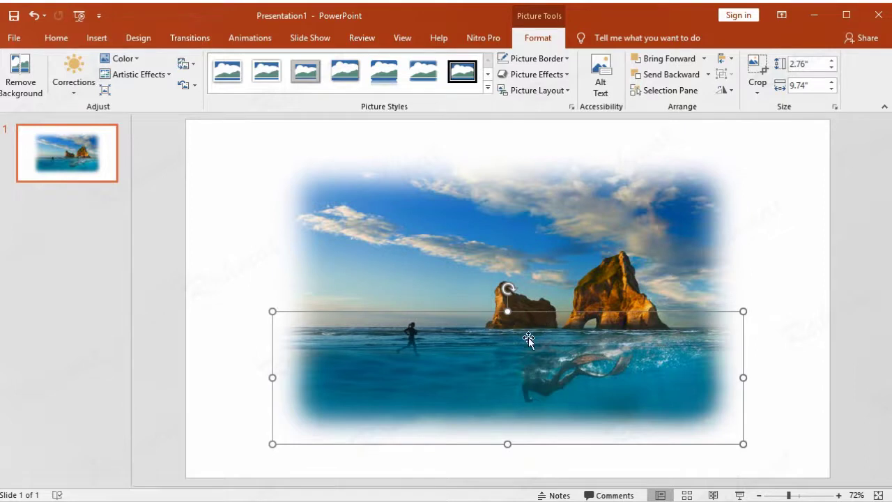
{"action": "left_click_drag", "start_coordinate": [528, 373], "coordinate": [518, 380]}
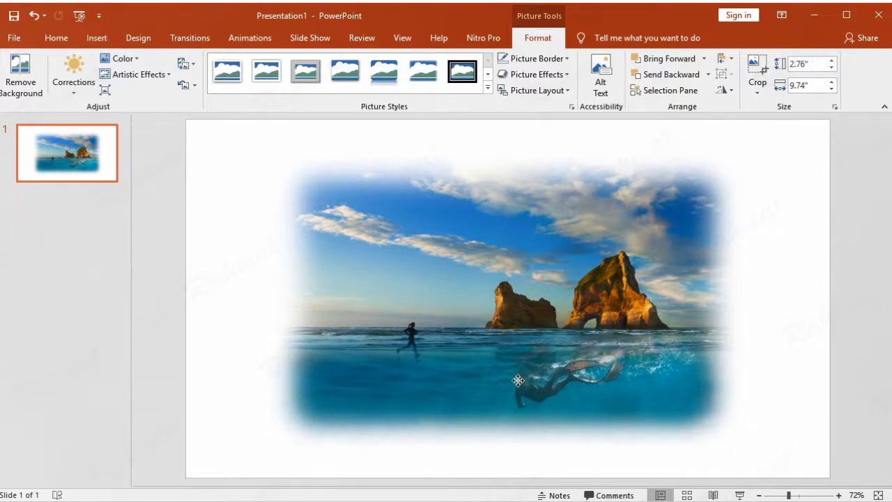
{"action": "left_click", "coordinate": [518, 380]}
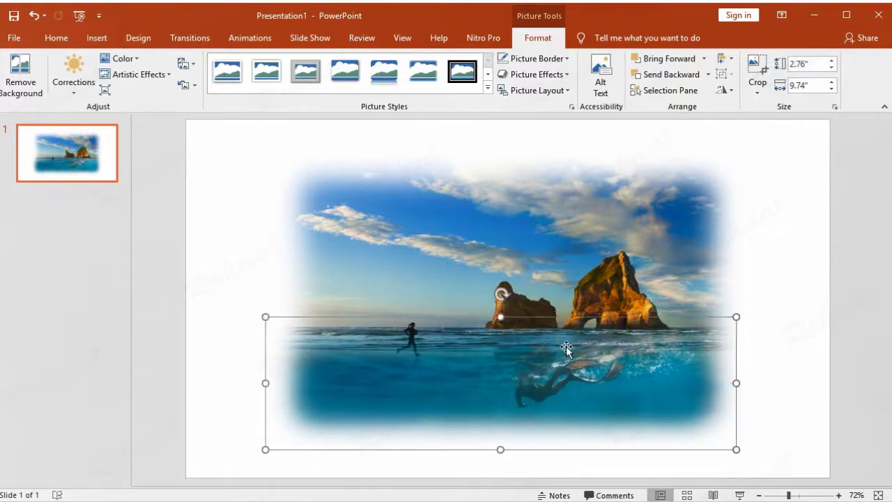
- Crop the underwater strip's top down to the waterline, leaving it 2.58" tall, and reposition it
{"action": "left_click", "coordinate": [747, 67]}
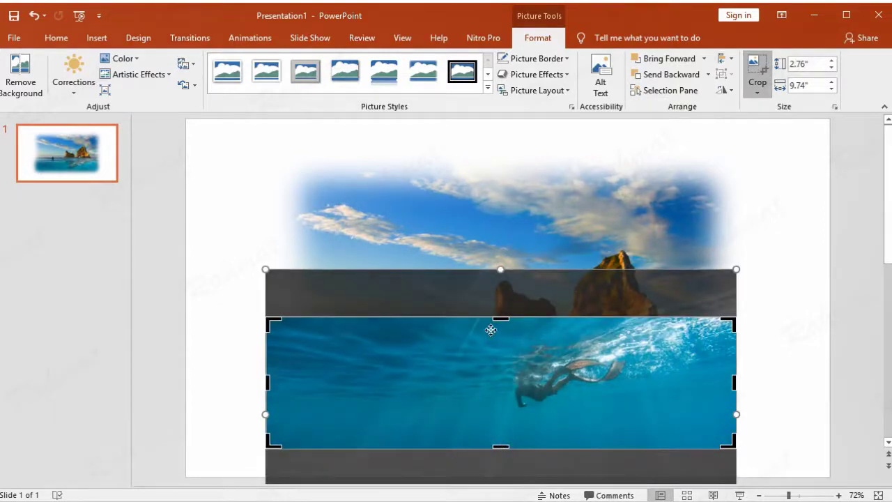
{"action": "left_click_drag", "start_coordinate": [503, 319], "coordinate": [503, 326]}
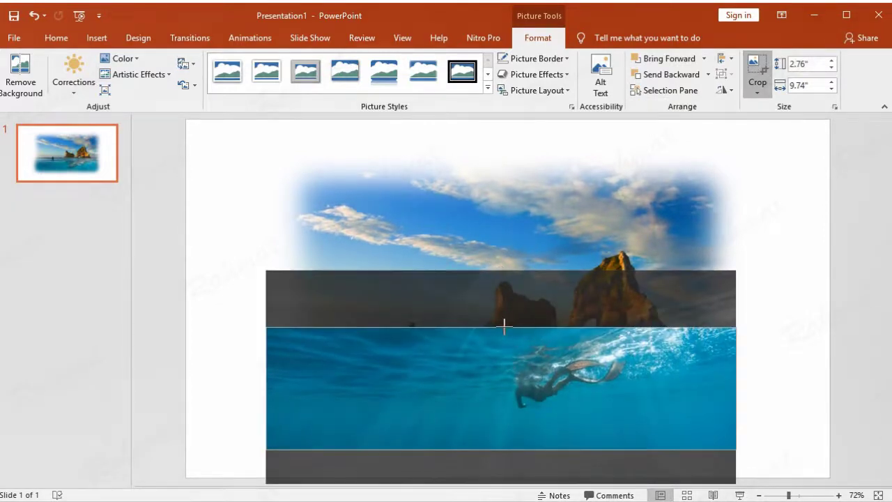
{"action": "left_click_drag", "start_coordinate": [501, 447], "coordinate": [501, 450]}
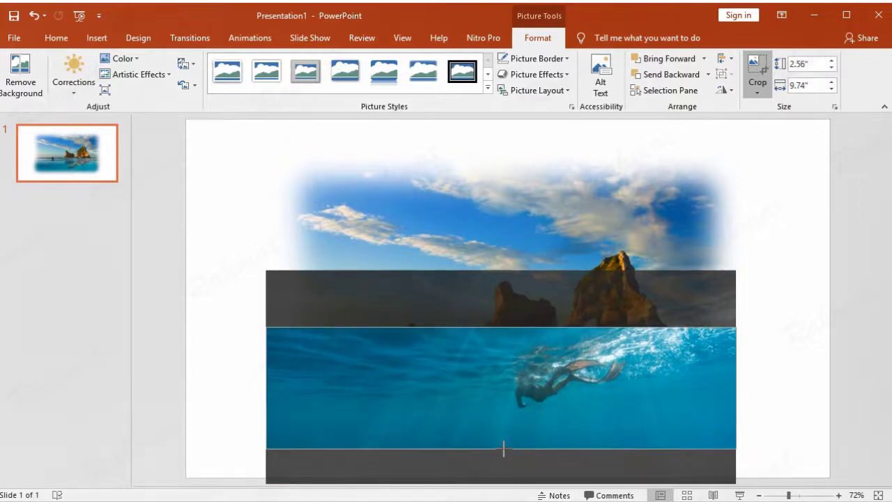
{"action": "left_click", "coordinate": [757, 78]}
{"action": "left_click_drag", "start_coordinate": [557, 380], "coordinate": [553, 378]}
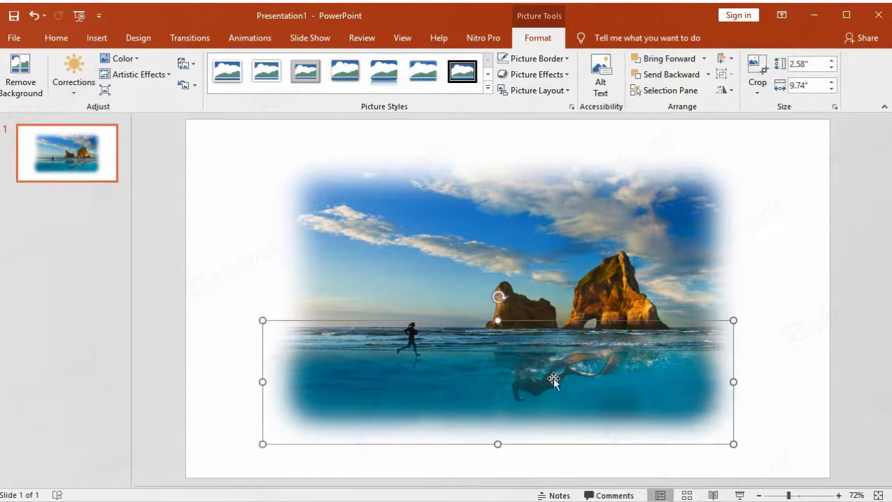
{"action": "left_click", "coordinate": [782, 259]}
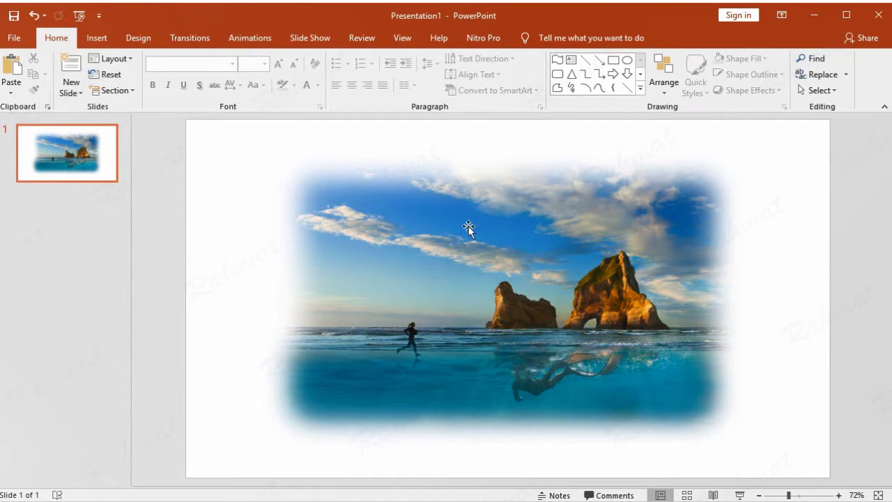
- Draw a Wave shape and size it 6.05" high by 8.75" wide
{"action": "left_click", "coordinate": [103, 39]}
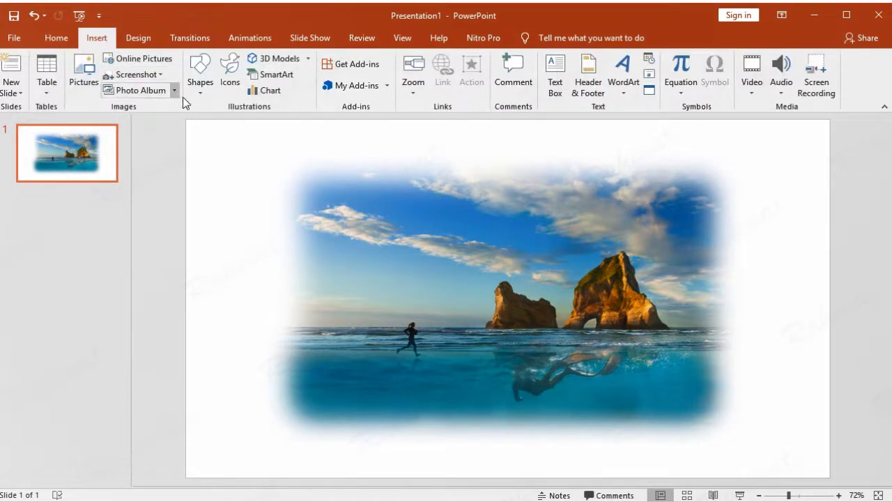
{"action": "left_click", "coordinate": [200, 77]}
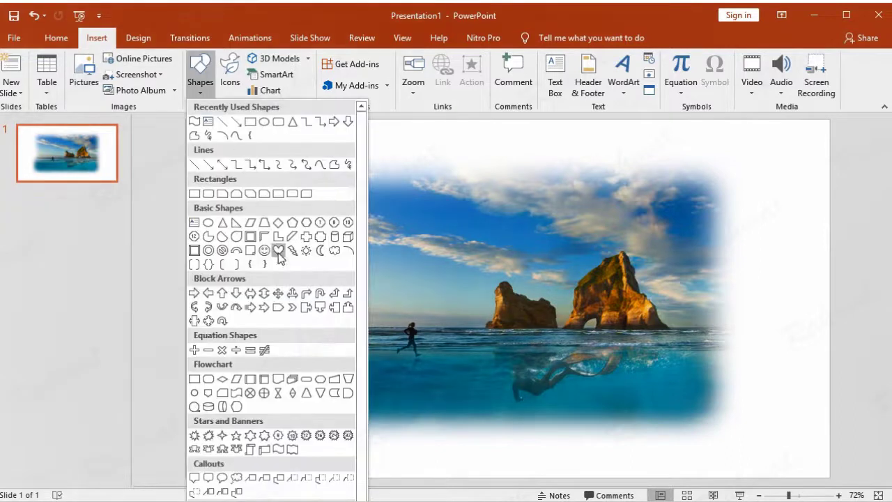
{"action": "left_click", "coordinate": [293, 449]}
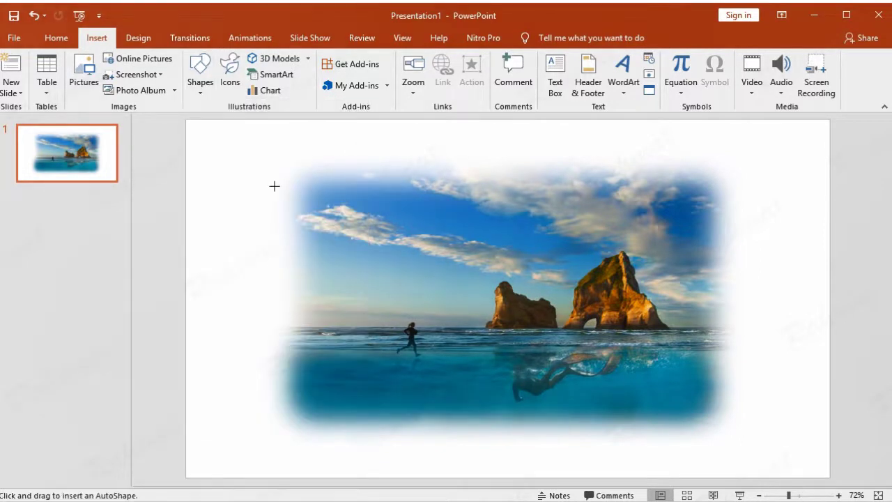
{"action": "left_click_drag", "start_coordinate": [262, 160], "coordinate": [497, 351]}
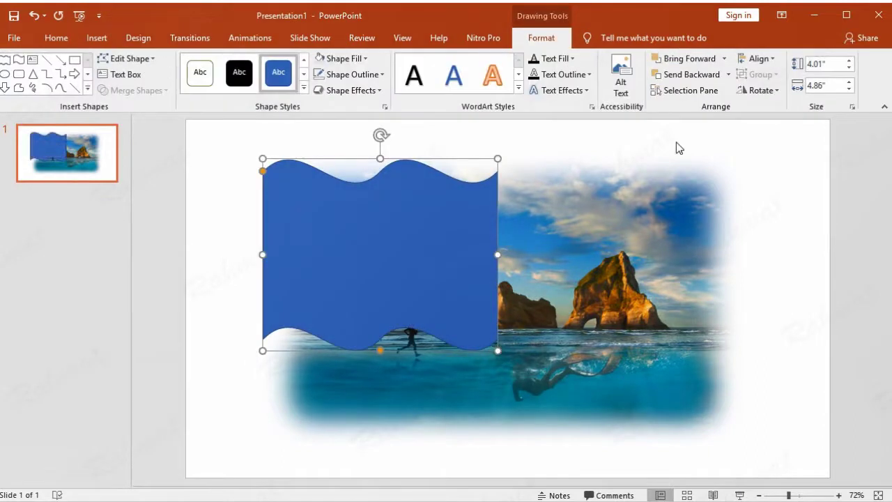
{"action": "left_click", "coordinate": [829, 66]}
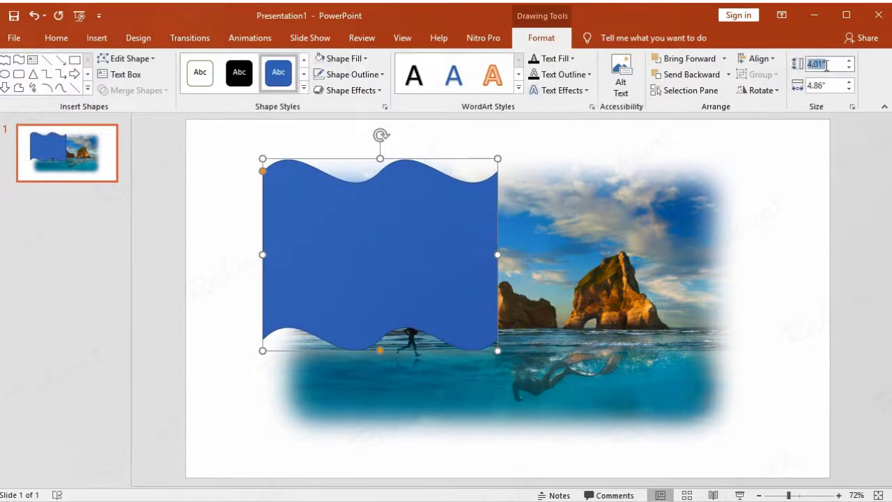
{"action": "type", "text": "6.05"}
{"action": "left_click", "coordinate": [825, 85]}
{"action": "type", "text": "8.75"}
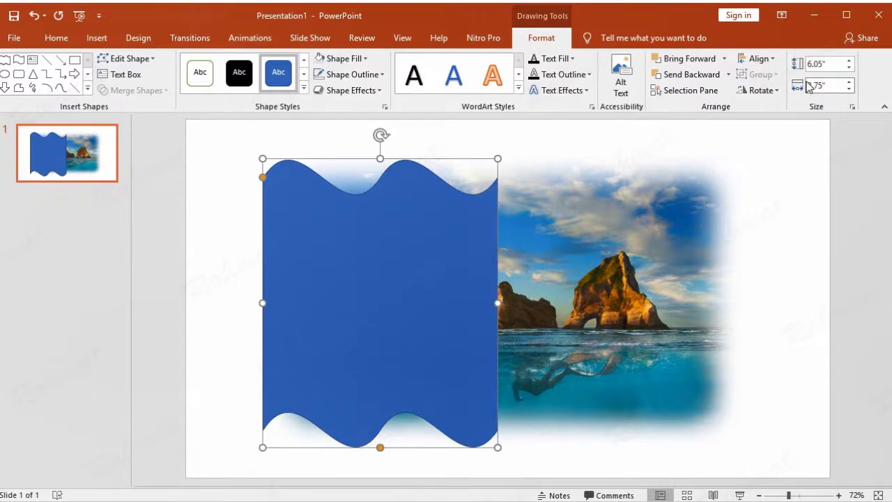
{"action": "key", "text": "Return"}
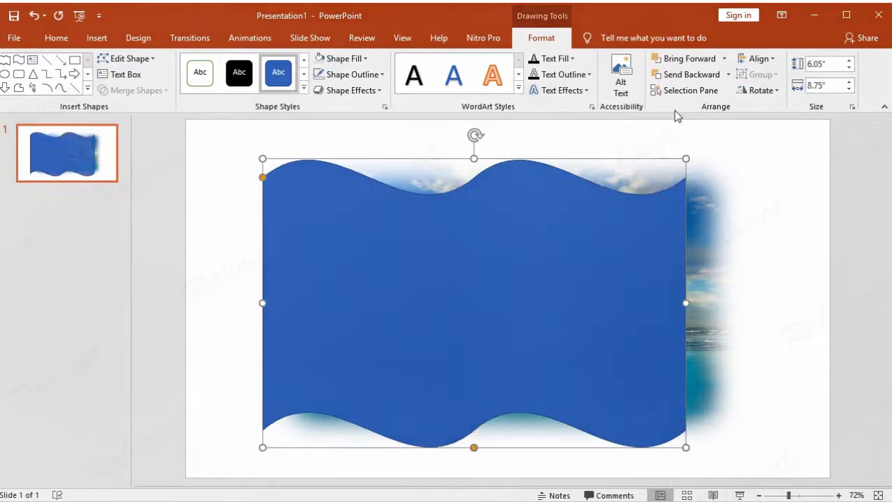
- Move the wave over the photo and flatten its curves with the yellow handle
{"action": "mouse_move", "coordinate": [623, 313]}
{"action": "left_mouse_down"}
{"action": "mouse_move", "coordinate": [645, 314]}
{"action": "mouse_move", "coordinate": [652, 303]}
{"action": "left_mouse_up"}
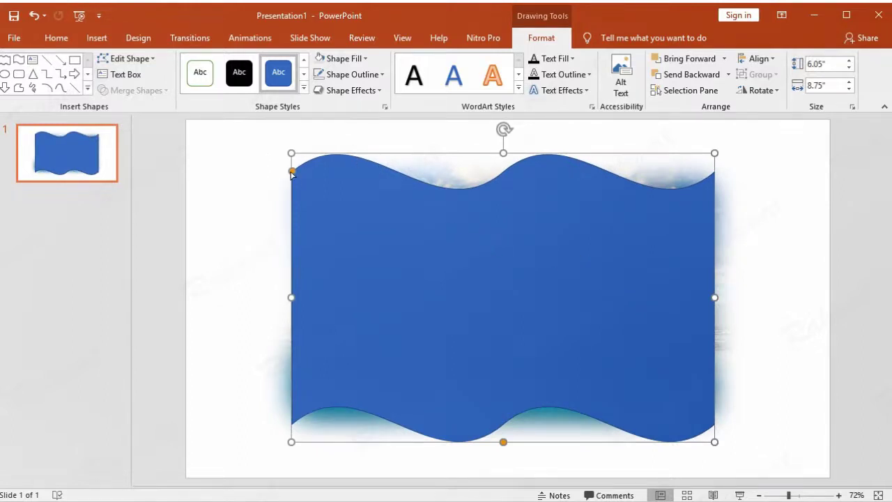
{"action": "left_click_drag", "start_coordinate": [292, 172], "coordinate": [292, 163]}
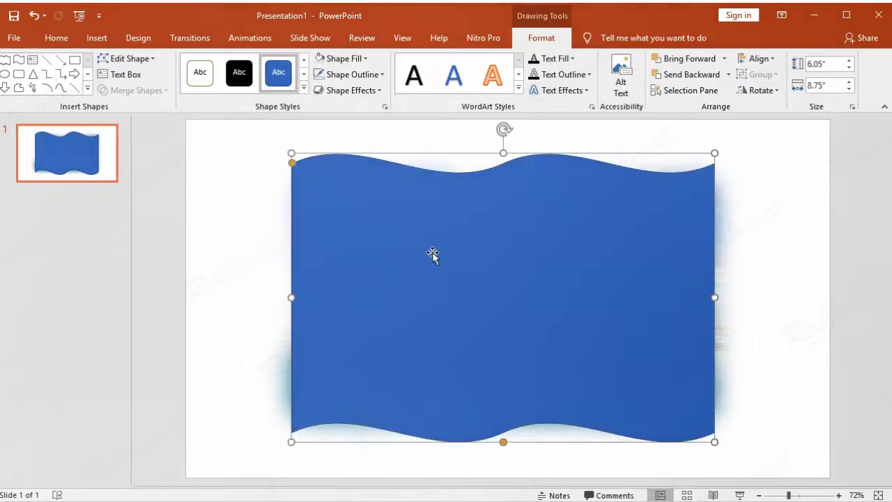
{"action": "left_click_drag", "start_coordinate": [482, 269], "coordinate": [487, 274]}
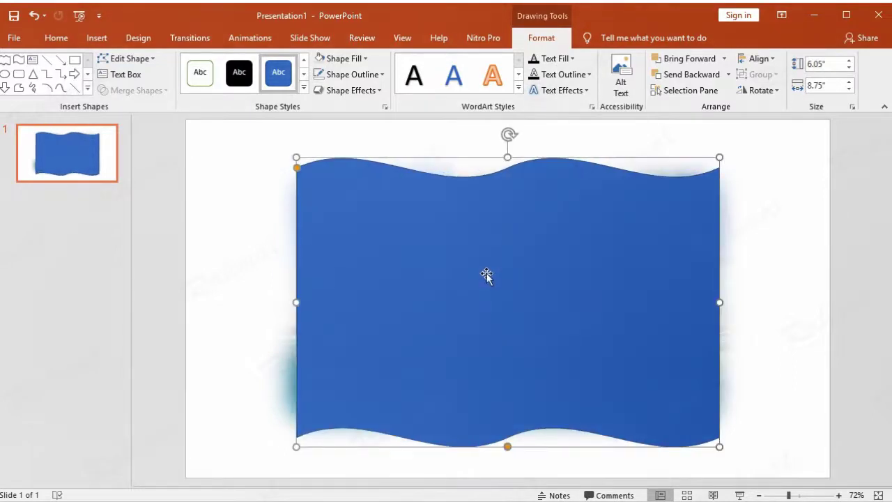
- Set the wave shape to No Fill and bring up its More Lines settings in Format Shape
{"action": "left_click", "coordinate": [356, 59]}
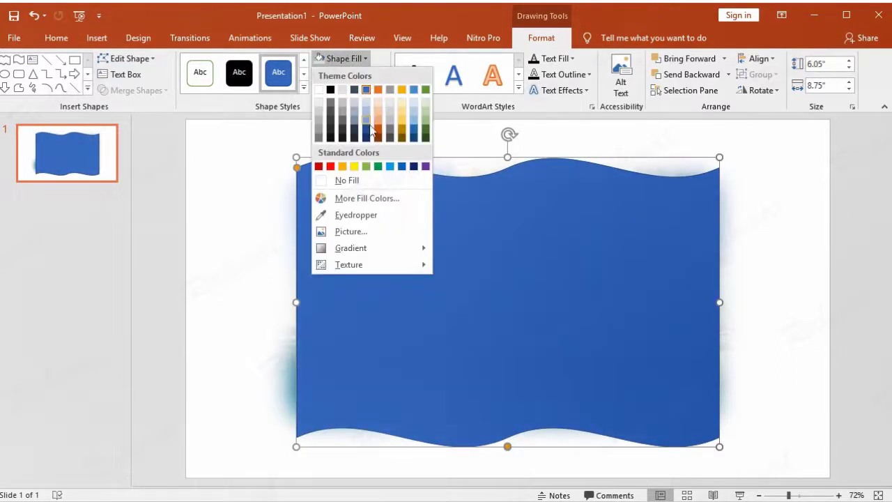
{"action": "left_click", "coordinate": [373, 180]}
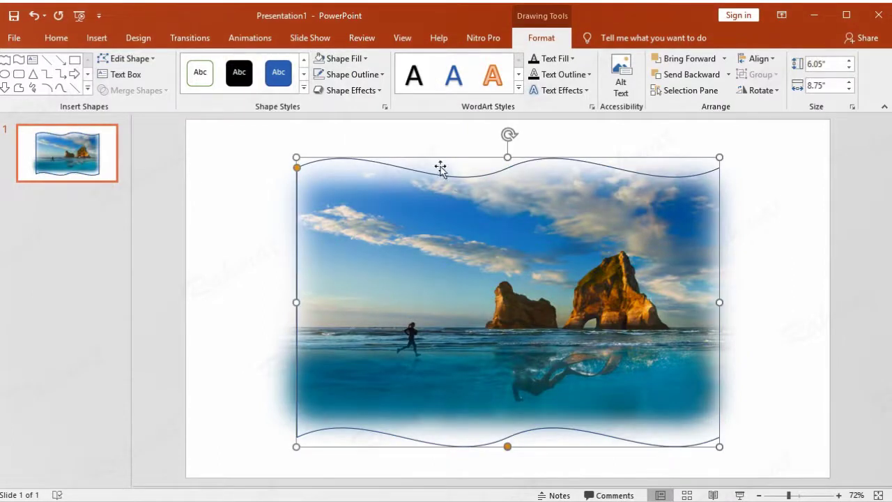
{"action": "left_click", "coordinate": [377, 79]}
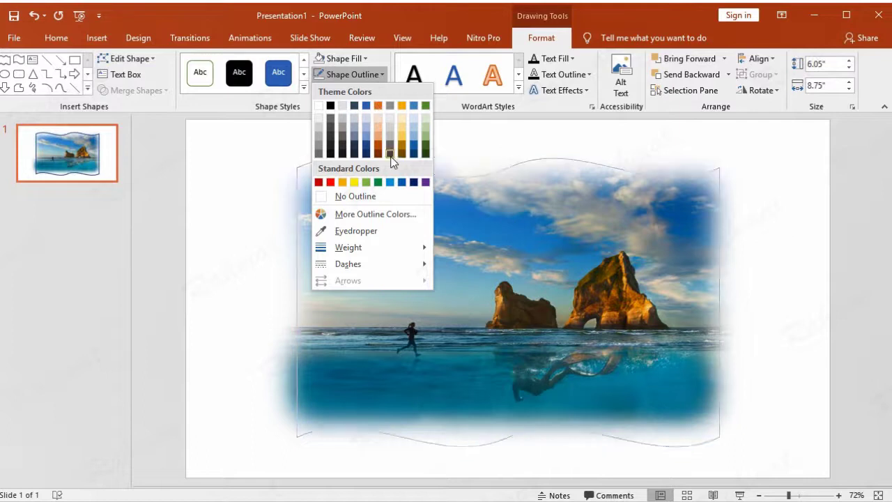
{"action": "mouse_move", "coordinate": [414, 249]}
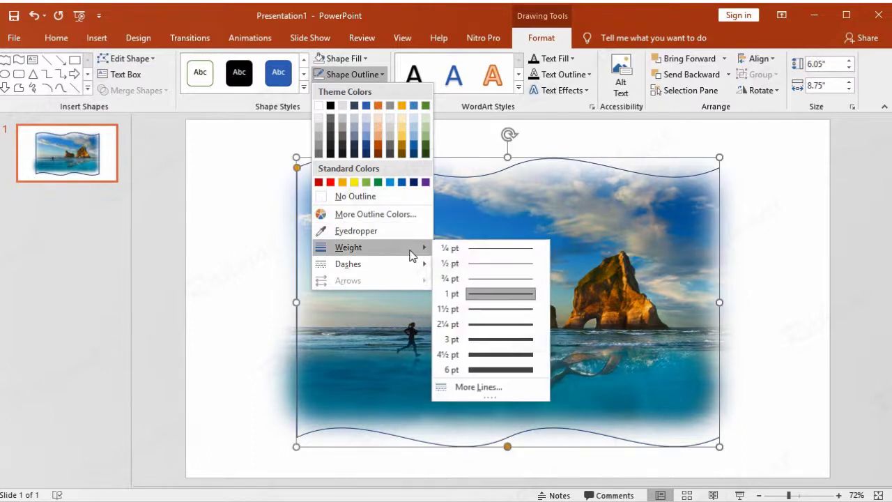
{"action": "left_click", "coordinate": [498, 384]}
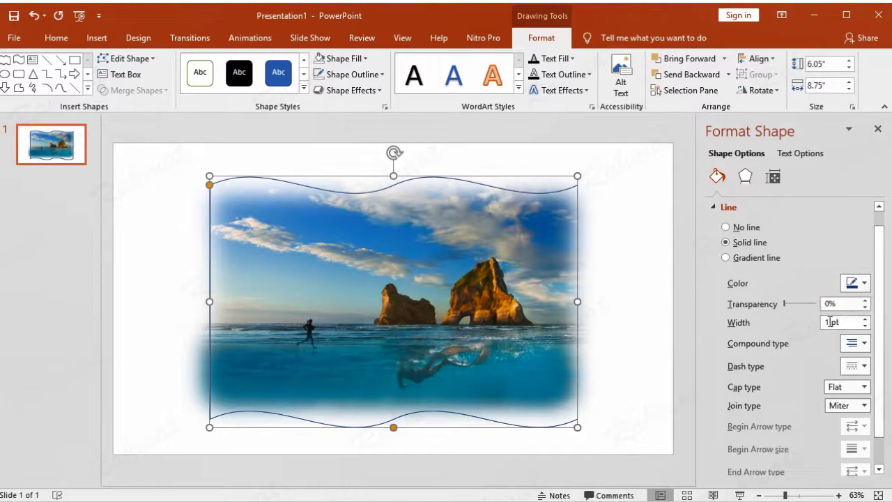
- Make the wave outline 76 pt wide and white
{"action": "left_click_drag", "start_coordinate": [830, 322], "coordinate": [821, 326]}
{"action": "type", "text": "7"}
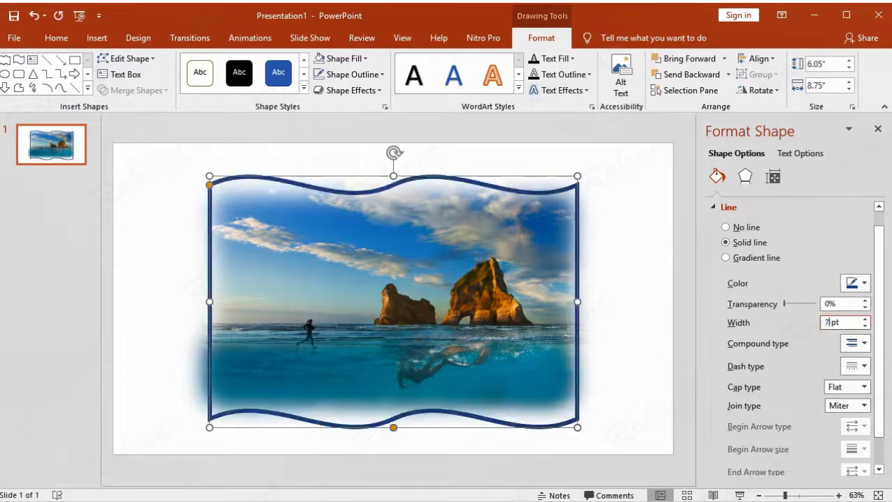
{"action": "type", "text": "6"}
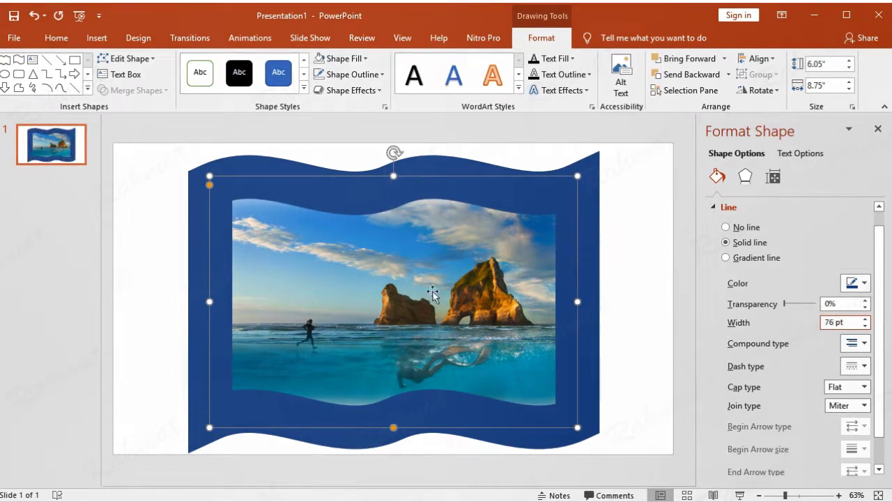
{"action": "left_click", "coordinate": [377, 75]}
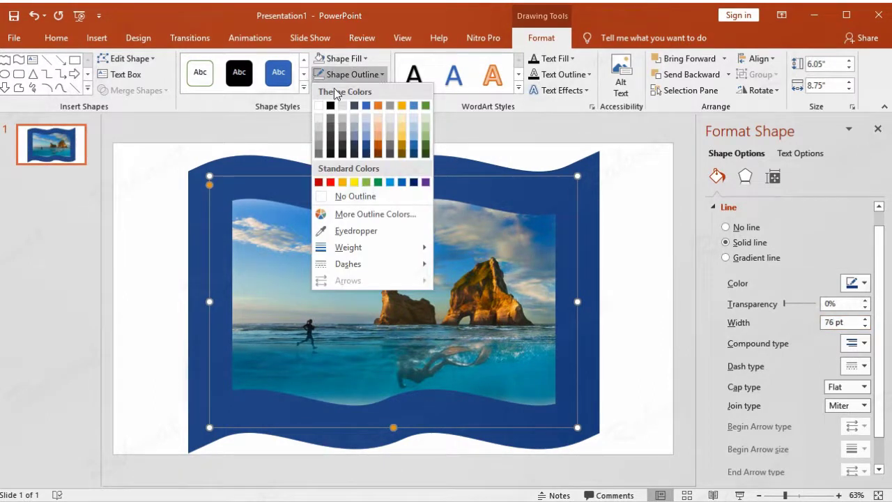
{"action": "left_click", "coordinate": [320, 105]}
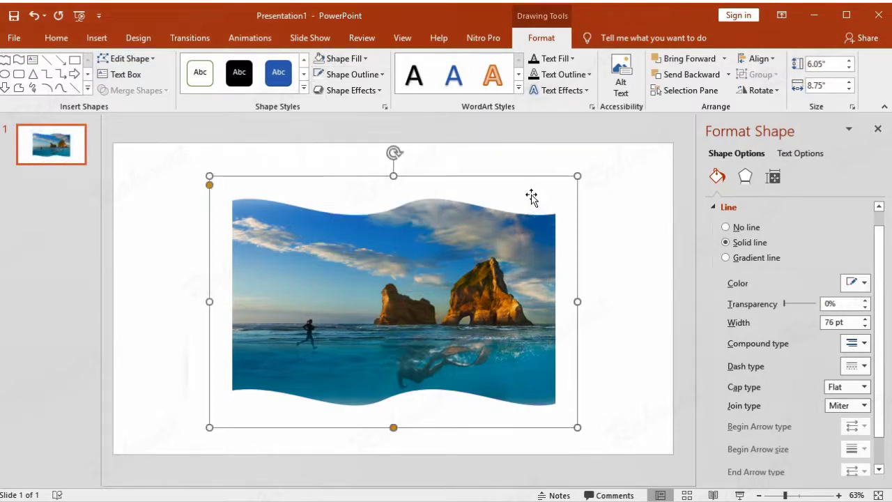
- Centre the wavy framed photo on the slide using smart guides, then deselect it
{"action": "left_click_drag", "start_coordinate": [531, 198], "coordinate": [537, 199]}
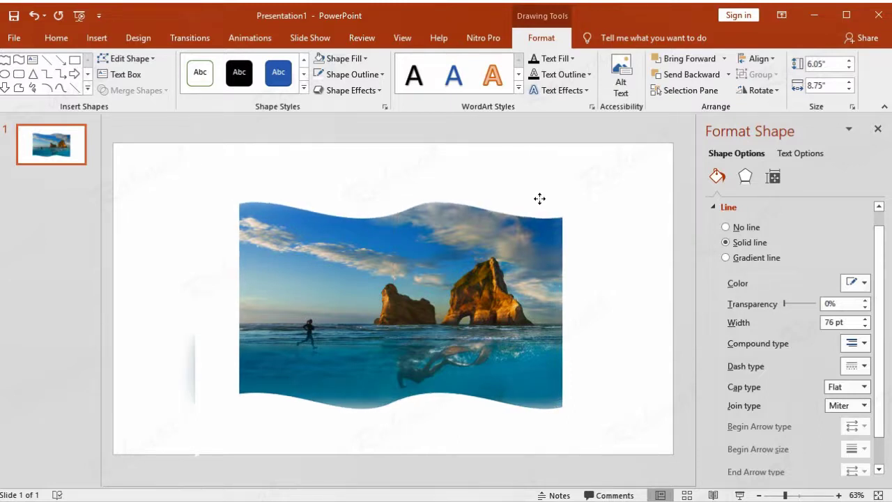
{"action": "left_click_drag", "start_coordinate": [536, 199], "coordinate": [545, 198]}
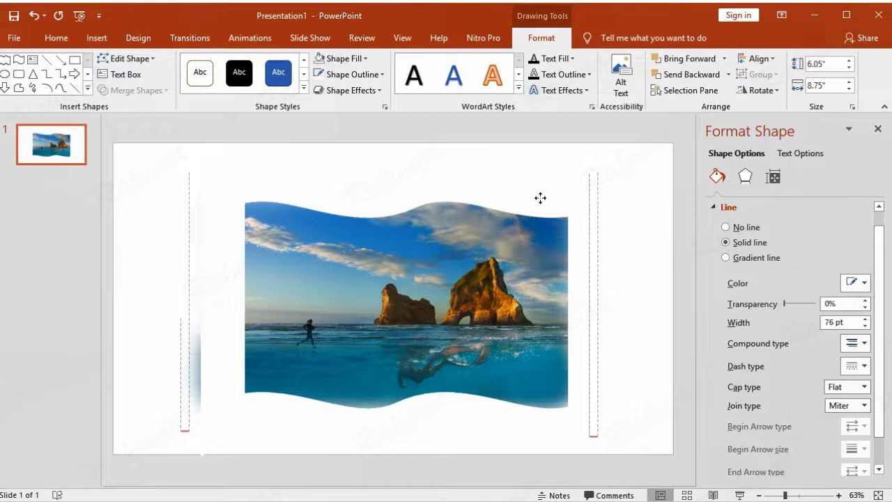
{"action": "left_click_drag", "start_coordinate": [545, 199], "coordinate": [537, 199]}
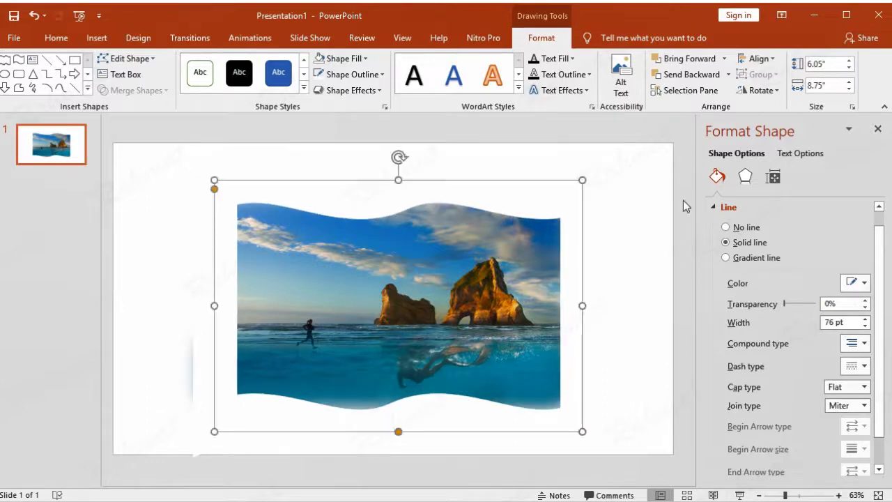
{"action": "left_click", "coordinate": [660, 132]}
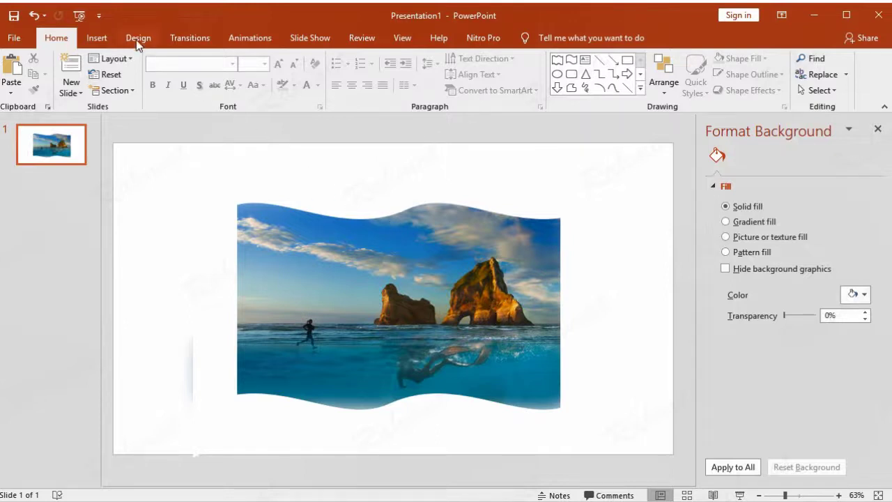
- Pick the Freeform: Shape tool from the Lines set of the Shapes gallery
{"action": "left_click", "coordinate": [103, 40]}
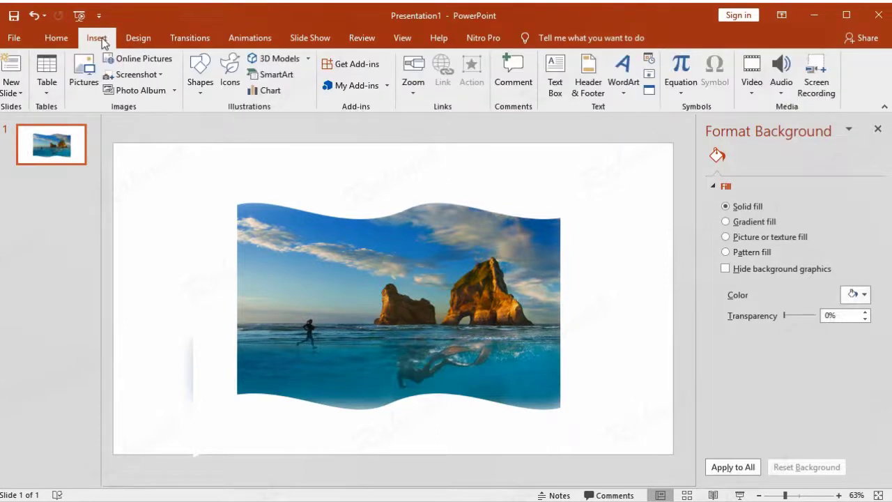
{"action": "left_click", "coordinate": [204, 99]}
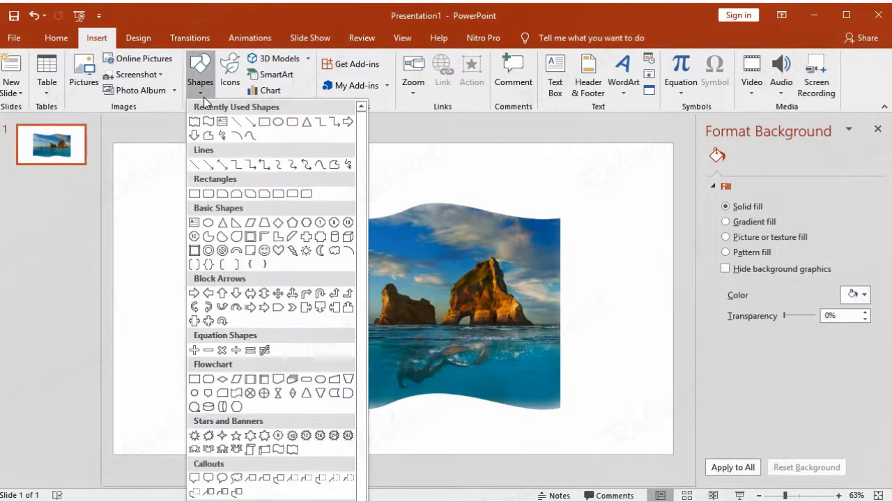
{"action": "left_click", "coordinate": [335, 164]}
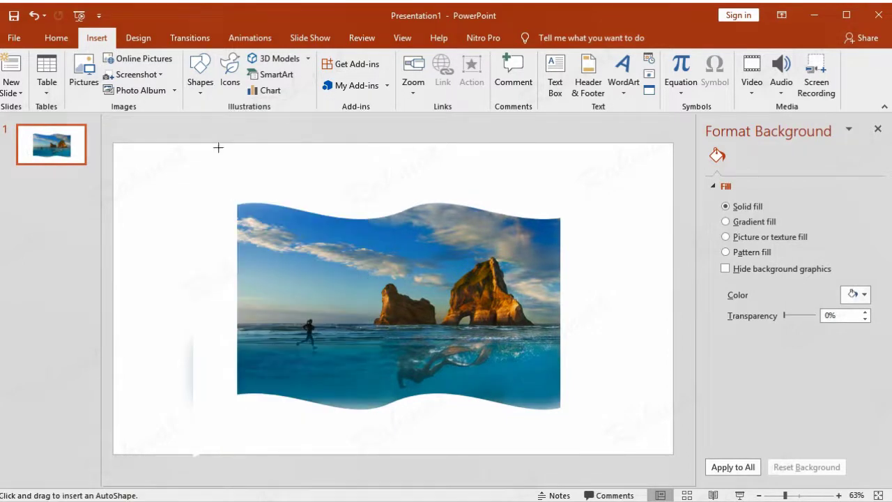
{"action": "left_click", "coordinate": [200, 89]}
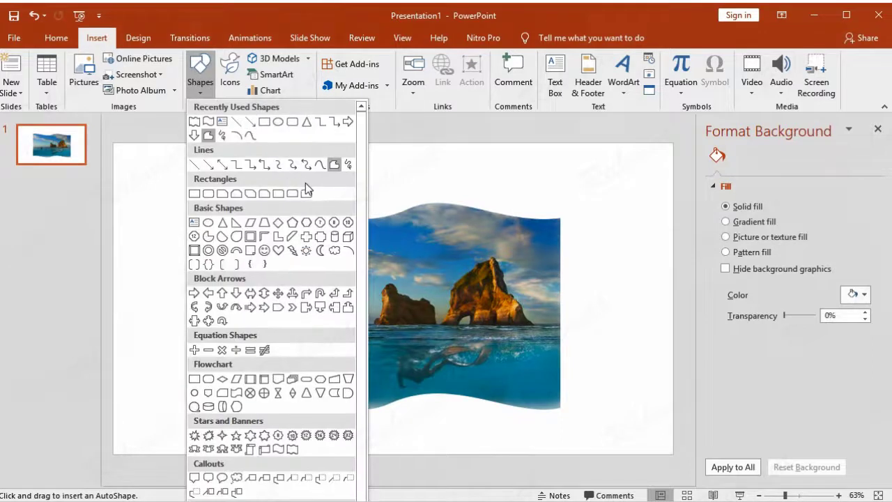
{"action": "left_click", "coordinate": [420, 136]}
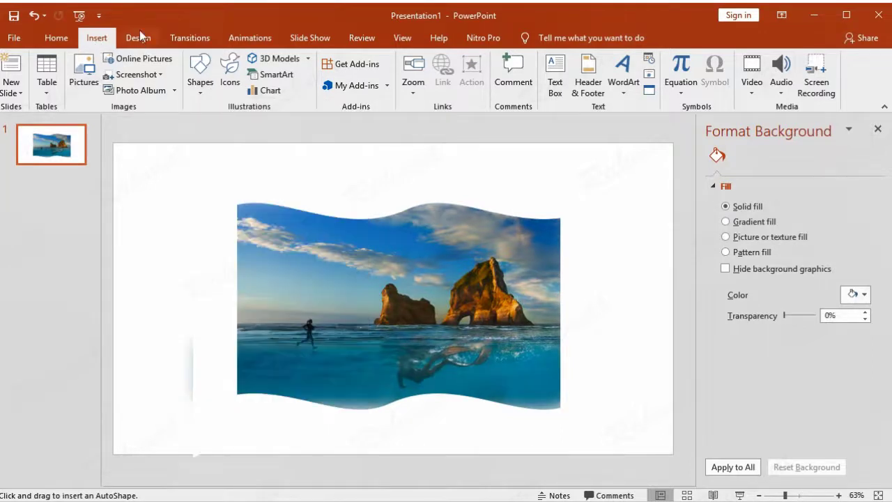
{"action": "left_click", "coordinate": [136, 38]}
{"action": "left_click", "coordinate": [97, 38]}
{"action": "left_click", "coordinate": [199, 84]}
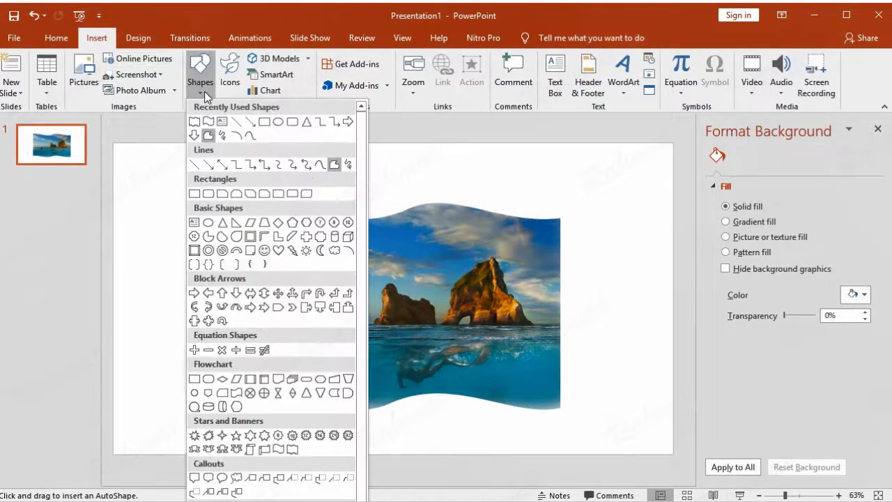
{"action": "left_click", "coordinate": [335, 166]}
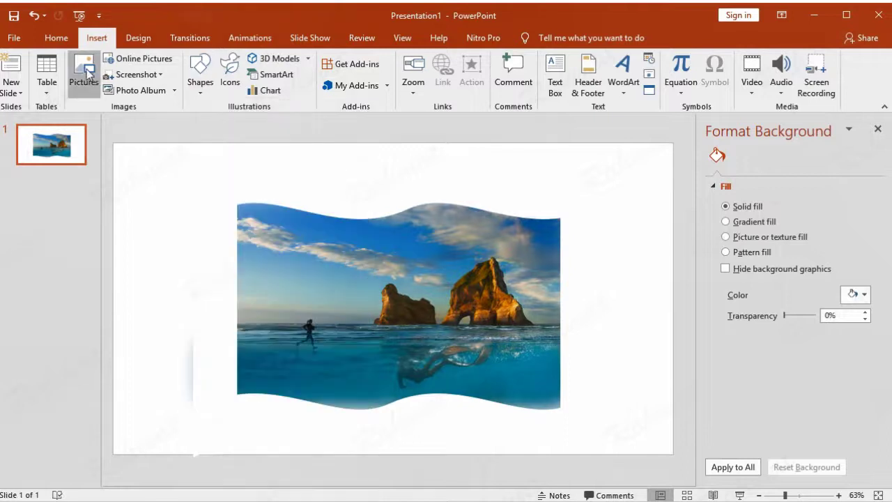
{"action": "left_click", "coordinate": [200, 73]}
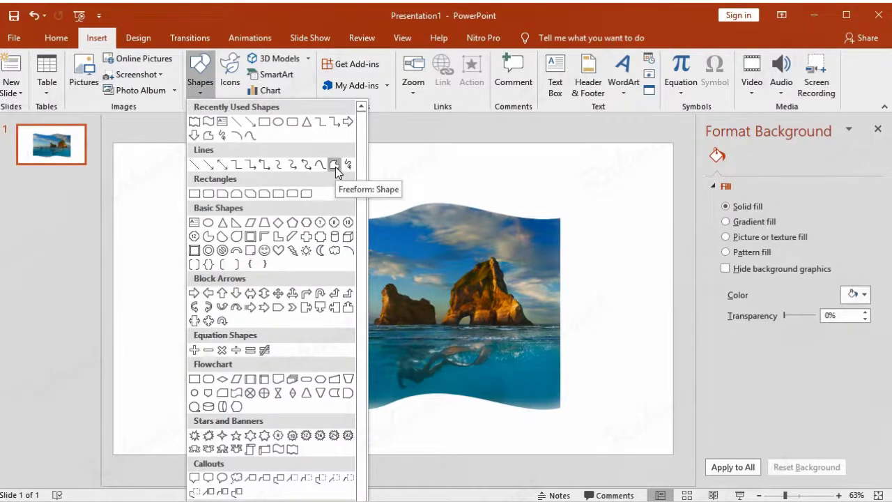
{"action": "left_click", "coordinate": [336, 167]}
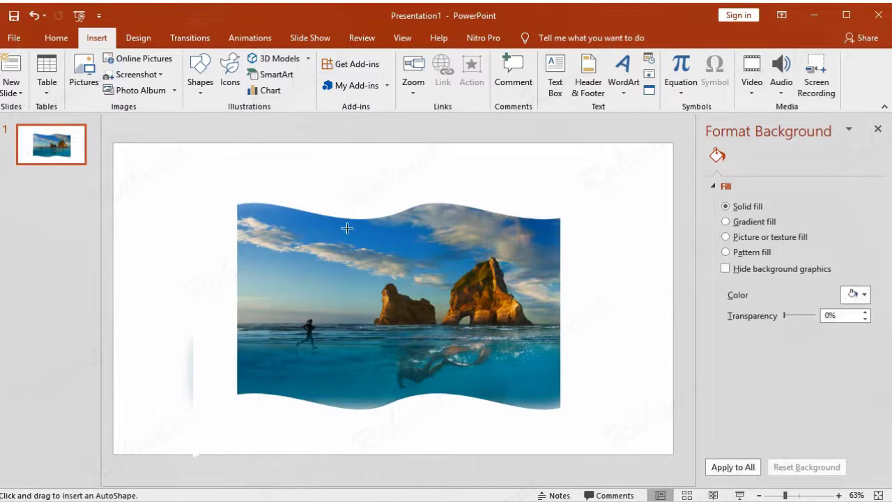
- Trace a four-sided freeform over the photo's corners, closing it at the top-left start
{"action": "left_click", "coordinate": [238, 204]}
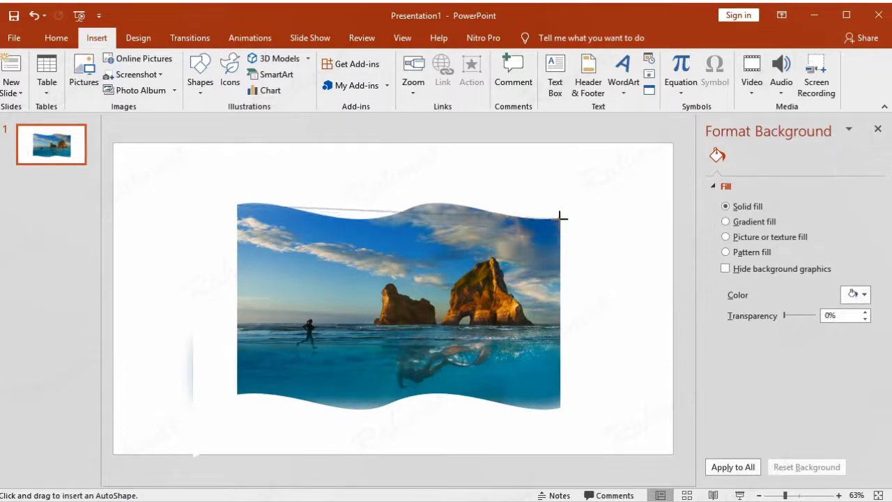
{"action": "left_click", "coordinate": [561, 410]}
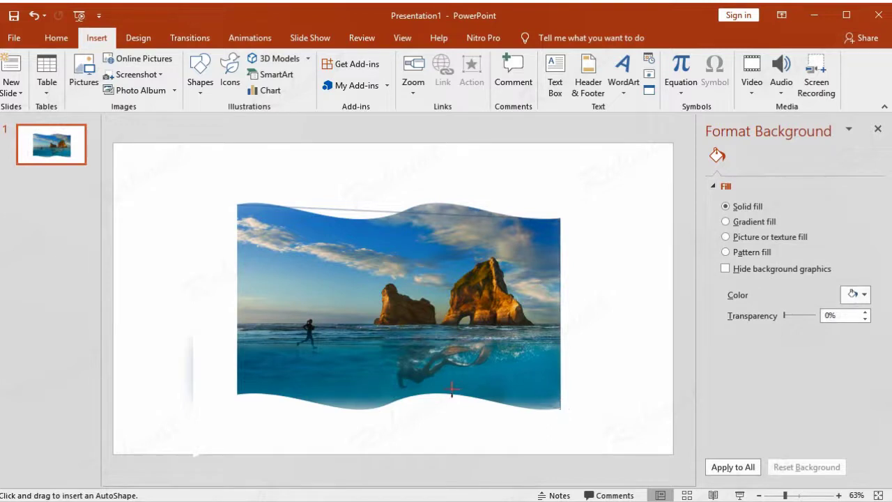
{"action": "left_click", "coordinate": [236, 394]}
{"action": "left_click", "coordinate": [237, 203]}
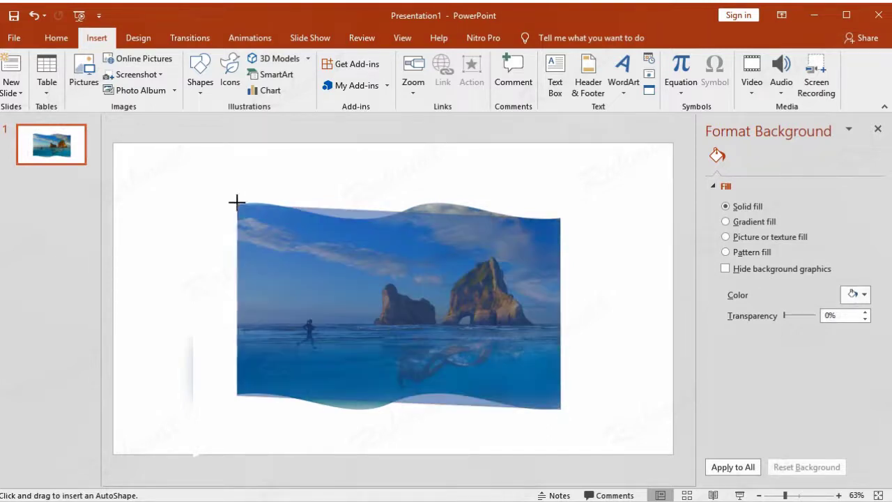
{"action": "left_click", "coordinate": [237, 203]}
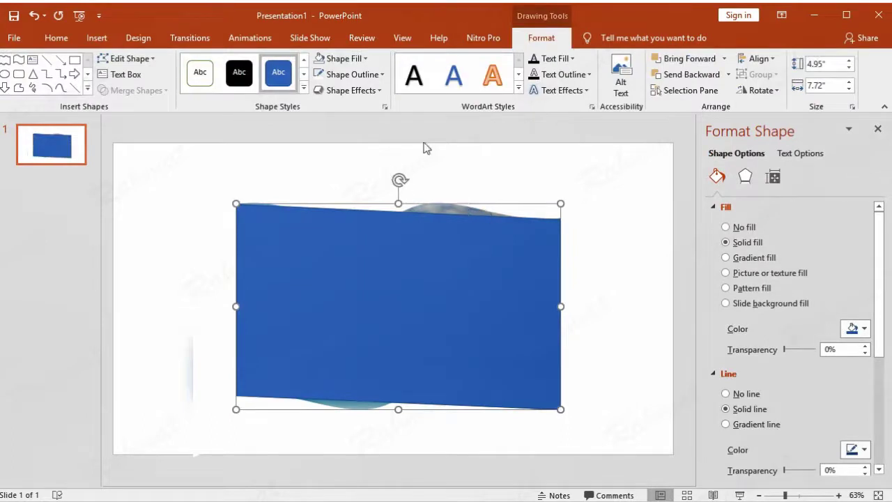
- Enter Edit Points on the blue freeform and add a smooth point on its top edge
{"action": "left_click", "coordinate": [155, 60]}
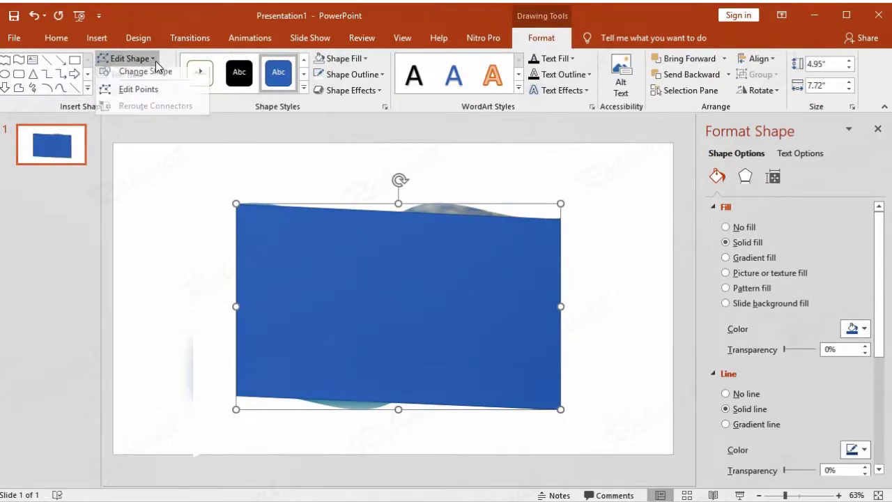
{"action": "left_click", "coordinate": [138, 94]}
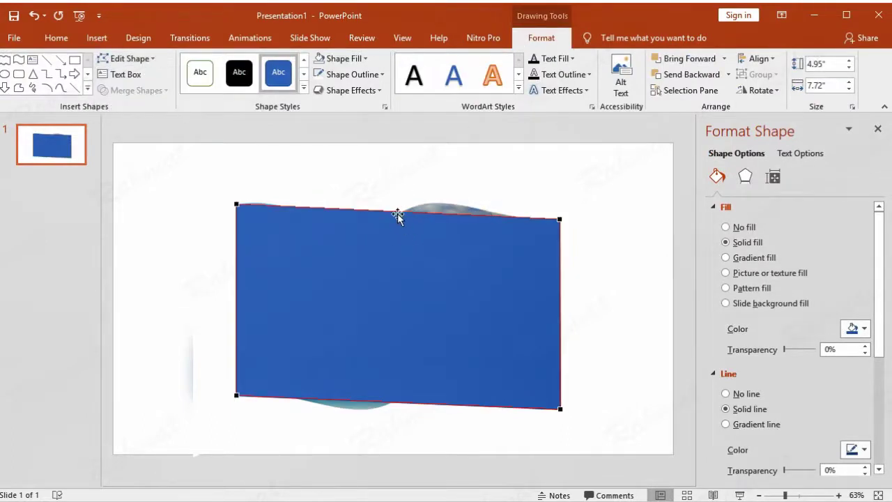
{"action": "left_click", "coordinate": [396, 212]}
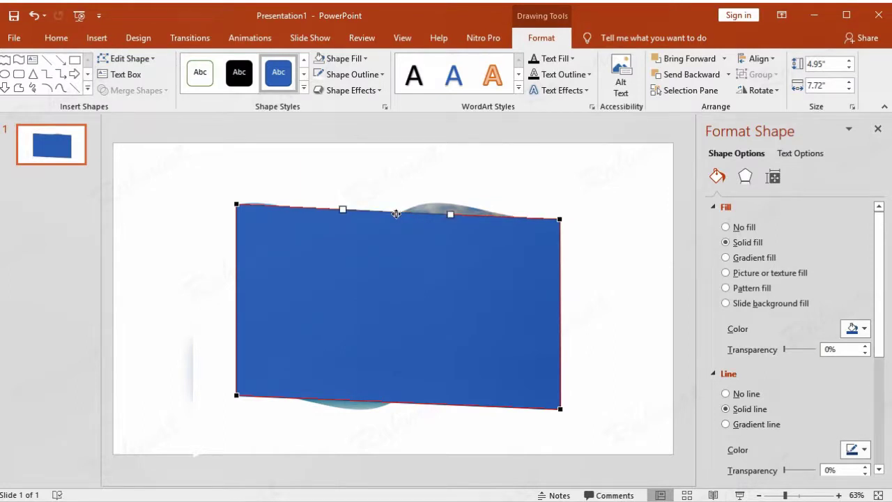
{"action": "right_click", "coordinate": [396, 214]}
{"action": "left_click", "coordinate": [428, 223]}
{"action": "right_click", "coordinate": [396, 214]}
{"action": "left_click", "coordinate": [438, 291]}
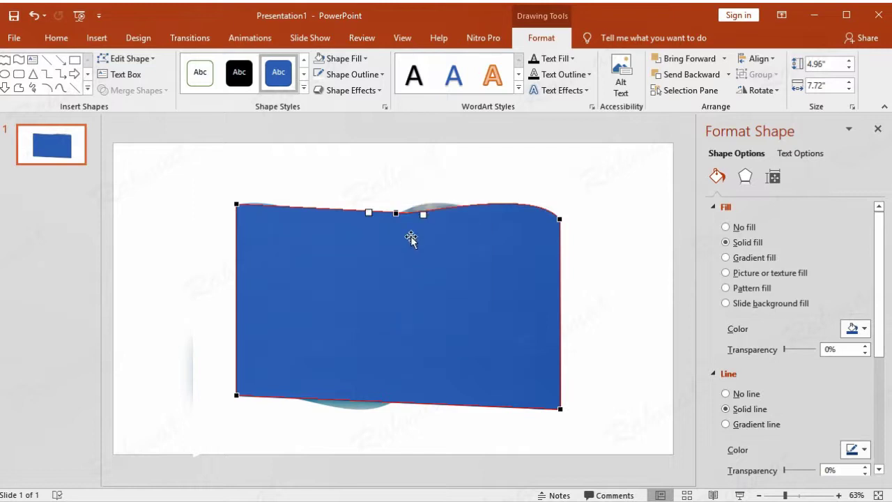
- Drag the new point's handles into a wave, flattening the curve near the top-right corner
{"action": "left_click_drag", "start_coordinate": [391, 217], "coordinate": [373, 235]}
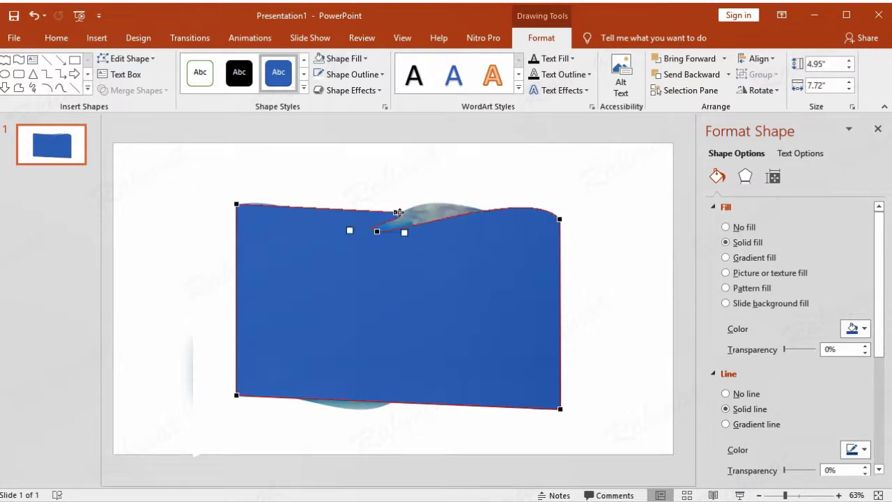
{"action": "left_click", "coordinate": [33, 16]}
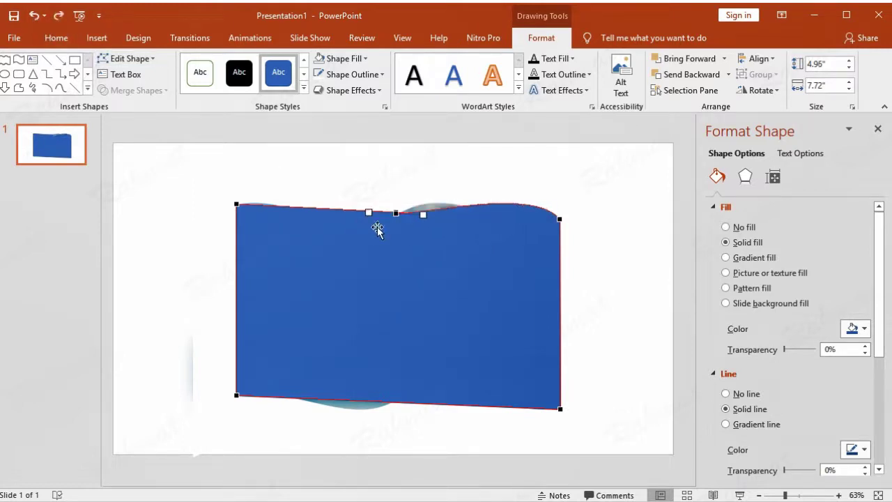
{"action": "left_click_drag", "start_coordinate": [393, 214], "coordinate": [389, 223]}
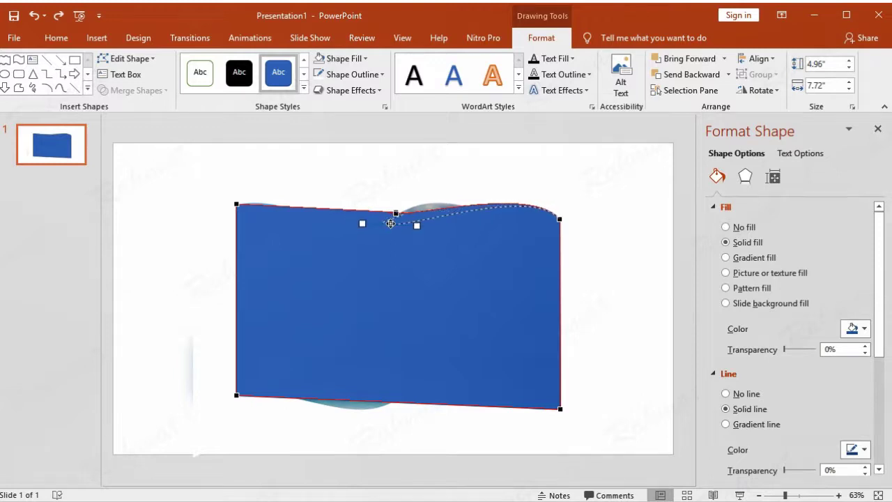
{"action": "left_click", "coordinate": [35, 15]}
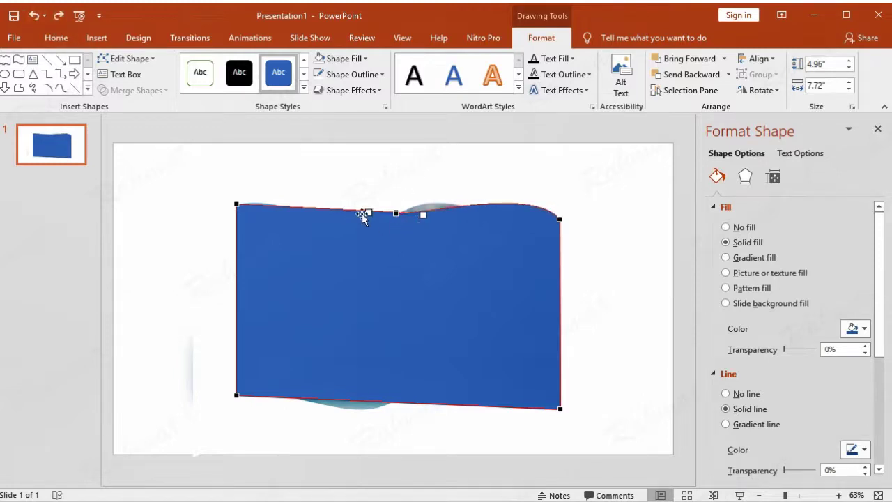
{"action": "left_click_drag", "start_coordinate": [367, 219], "coordinate": [353, 241]}
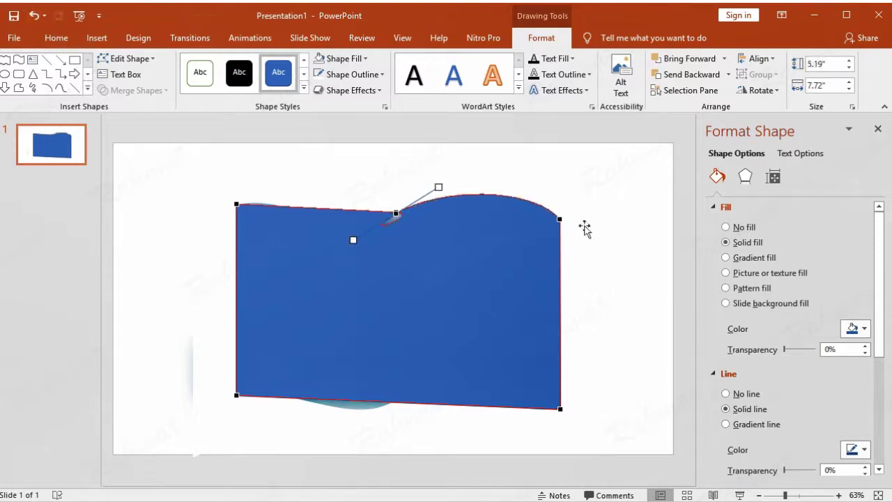
{"action": "left_click", "coordinate": [562, 219]}
{"action": "left_click_drag", "start_coordinate": [536, 187], "coordinate": [508, 254]}
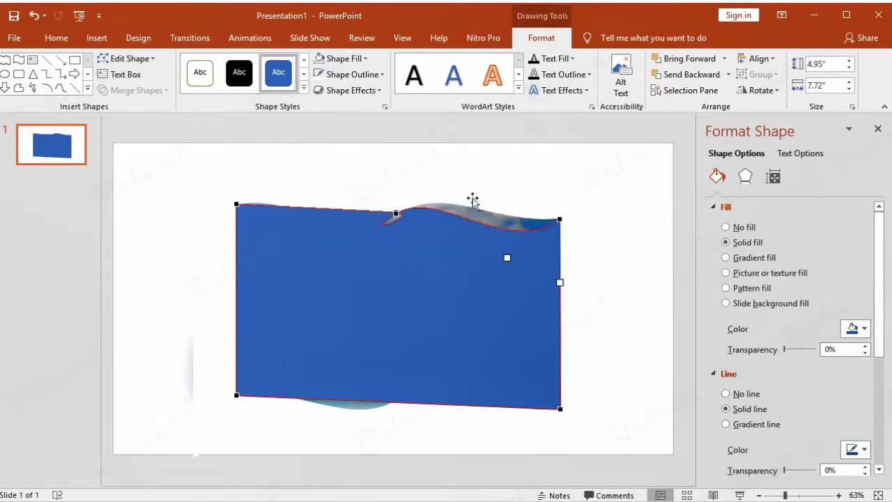
{"action": "left_click", "coordinate": [345, 59]}
- Set the frame to No Fill, straighten the top-edge loop and delete the extra point
{"action": "left_click", "coordinate": [380, 182]}
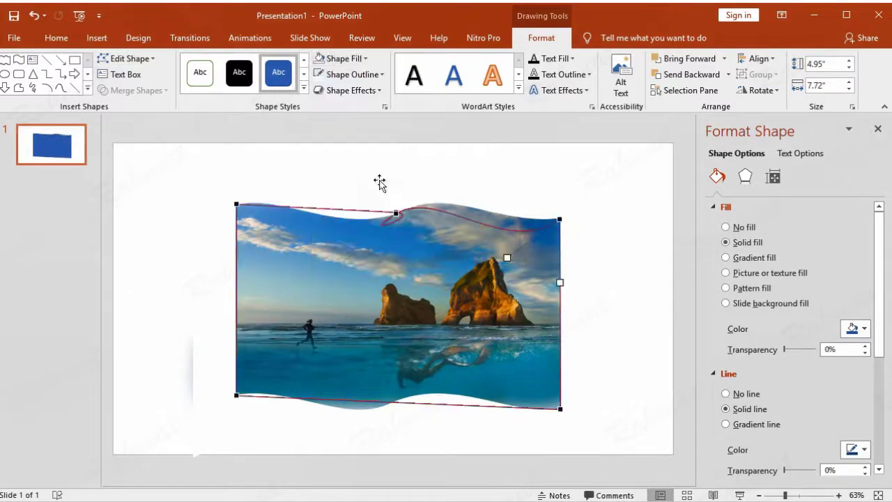
{"action": "left_click_drag", "start_coordinate": [396, 214], "coordinate": [473, 182]}
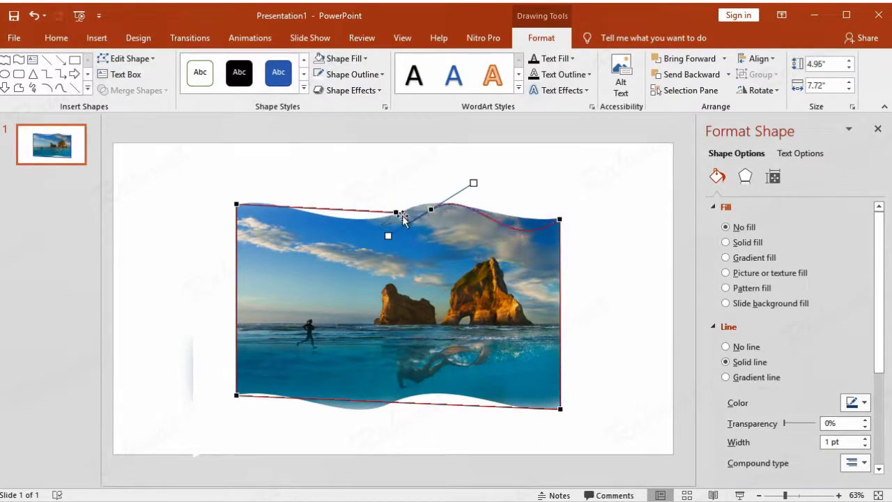
{"action": "left_click_drag", "start_coordinate": [396, 212], "coordinate": [400, 225]}
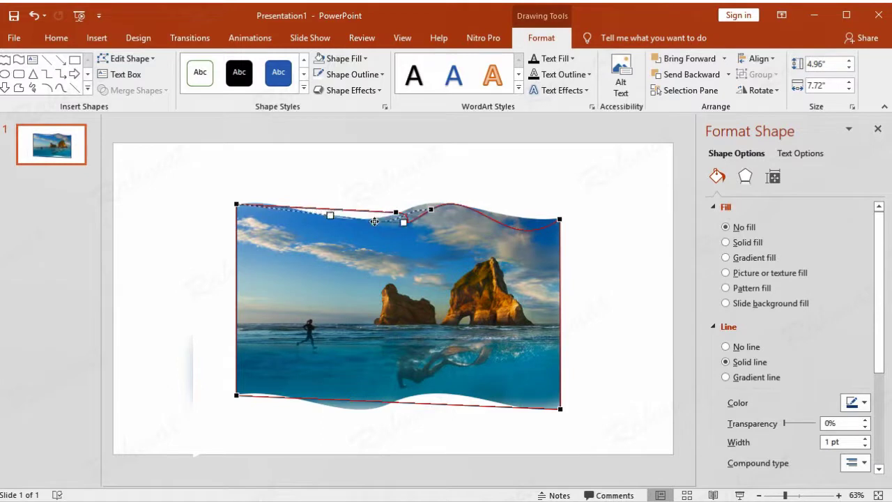
{"action": "right_click", "coordinate": [431, 208]}
{"action": "left_click", "coordinate": [456, 234]}
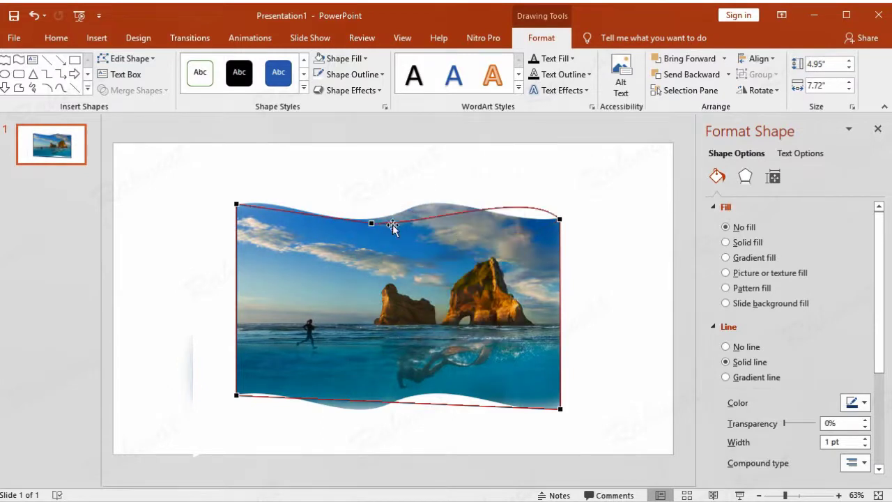
- Reshape the left half of the top wave, raising the curve from the top-left corner
{"action": "left_click_drag", "start_coordinate": [371, 224], "coordinate": [400, 211]}
{"action": "left_click_drag", "start_coordinate": [345, 210], "coordinate": [348, 231]}
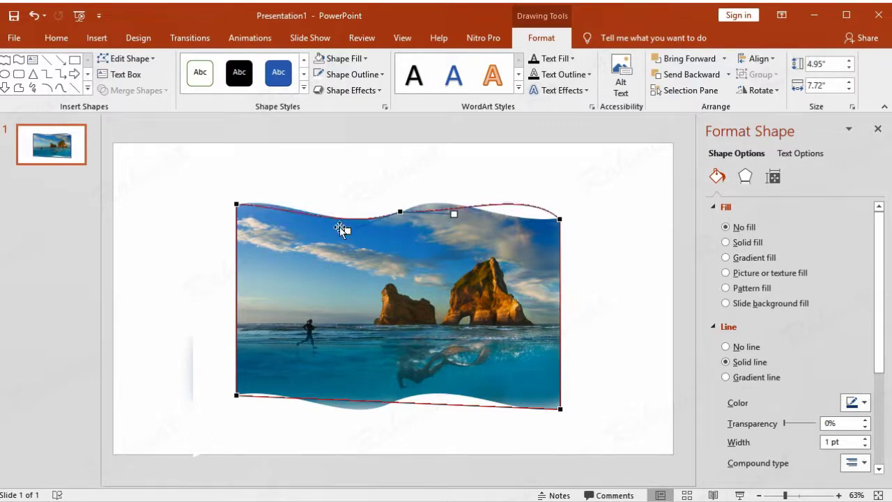
{"action": "left_click", "coordinate": [235, 204]}
{"action": "left_click_drag", "start_coordinate": [291, 207], "coordinate": [291, 198]}
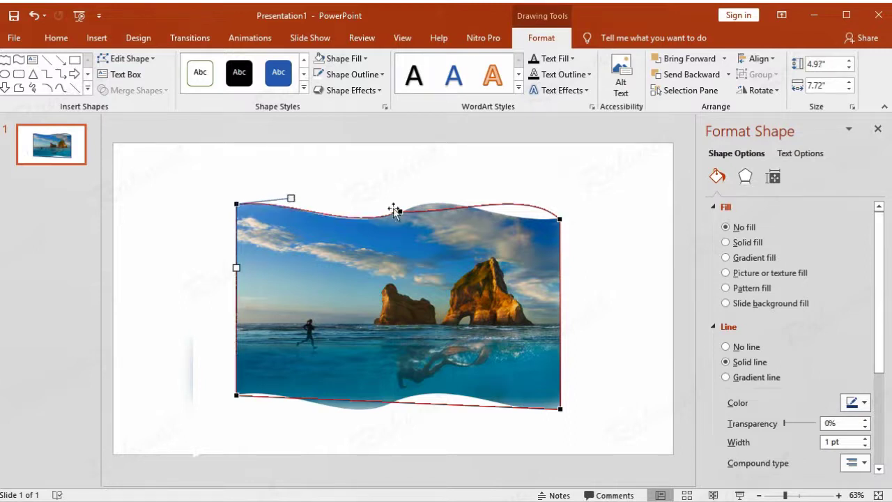
{"action": "left_click", "coordinate": [400, 212]}
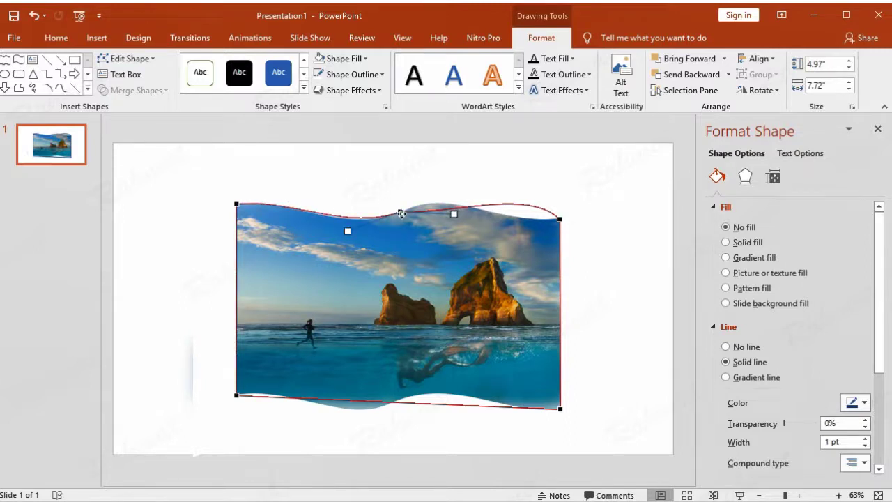
- Refine the right half of the top wave so it hugs the photo's upper border
{"action": "left_click_drag", "start_coordinate": [347, 233], "coordinate": [344, 235]}
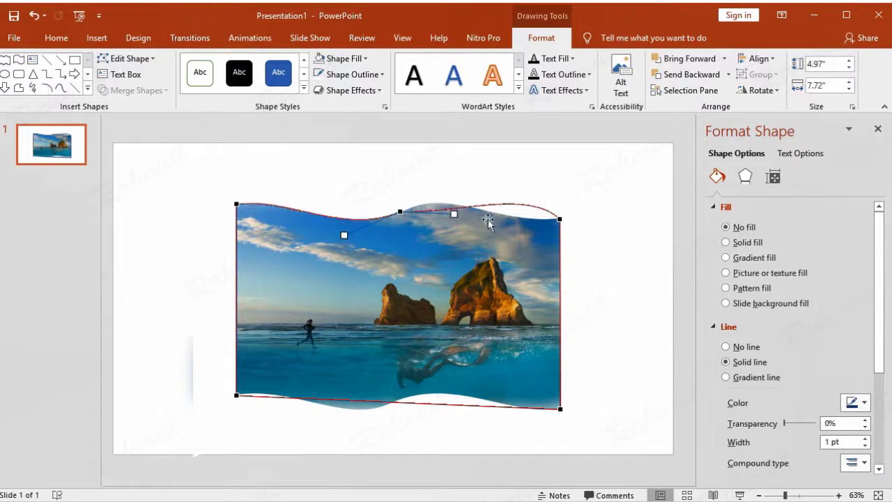
{"action": "left_click_drag", "start_coordinate": [453, 214], "coordinate": [427, 201]}
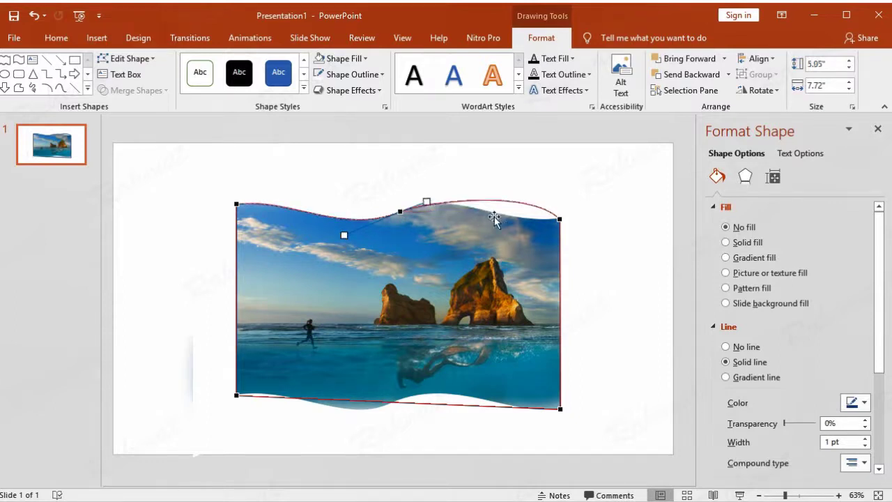
{"action": "left_click_drag", "start_coordinate": [530, 201], "coordinate": [495, 222]}
{"action": "left_click", "coordinate": [399, 213]}
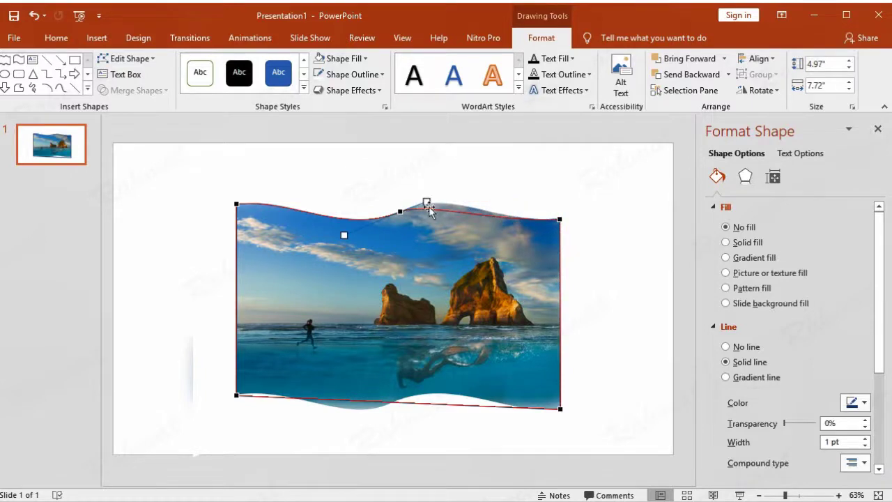
{"action": "left_click_drag", "start_coordinate": [427, 202], "coordinate": [448, 188]}
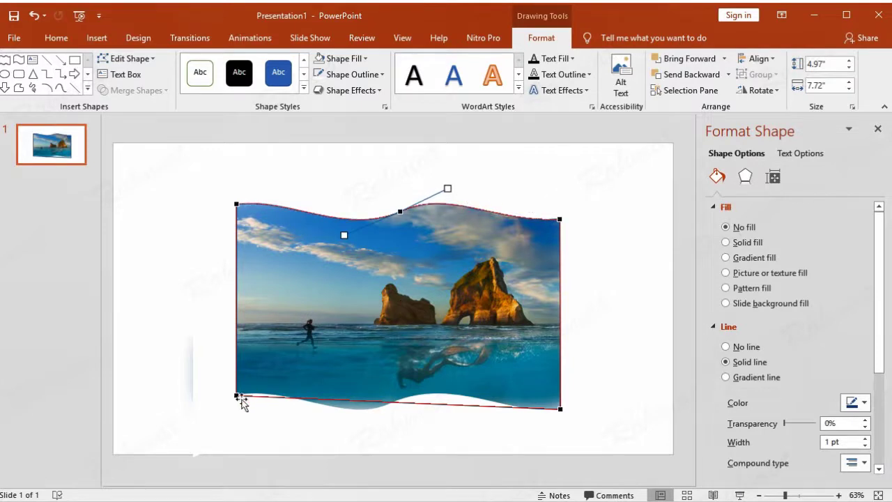
- Add a straight point to the bottom edge and pull the curve's left side lower
{"action": "right_click", "coordinate": [409, 403]}
{"action": "left_click", "coordinate": [427, 413]}
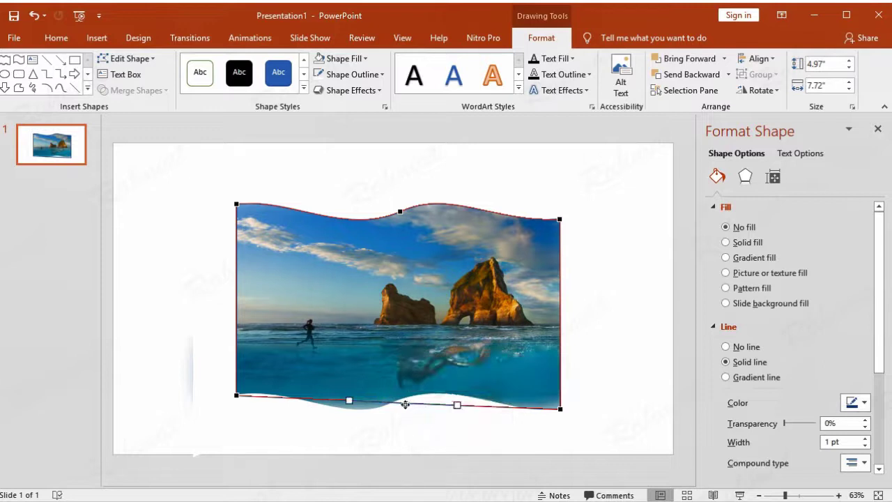
{"action": "right_click", "coordinate": [405, 404]}
{"action": "left_click", "coordinate": [446, 358]}
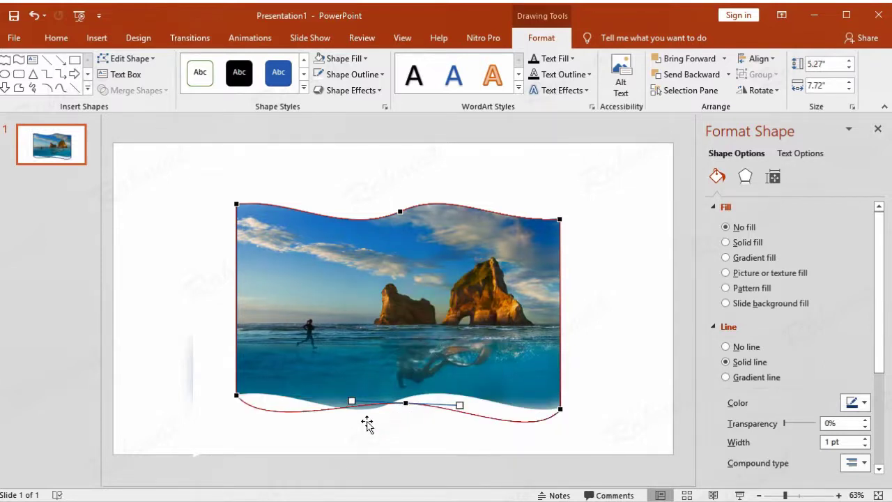
{"action": "left_click_drag", "start_coordinate": [351, 399], "coordinate": [355, 412]}
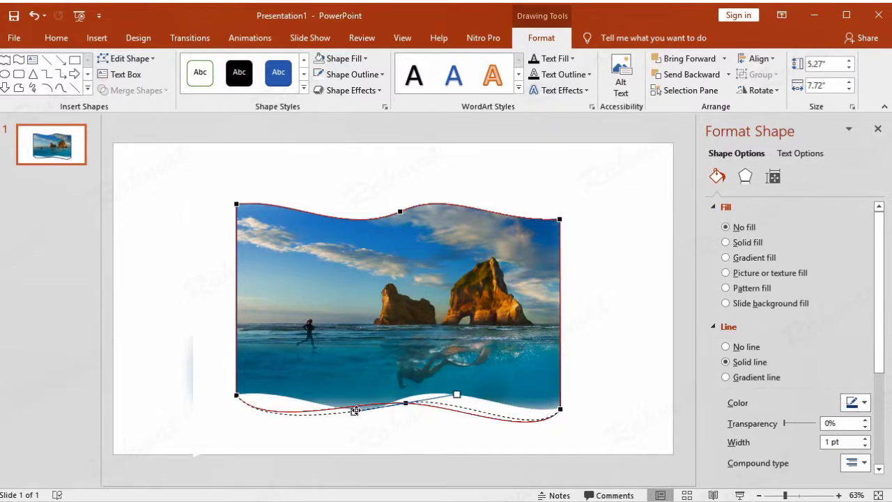
- Shape the bottom wave's left dip and the curve leaving the bottom-left corner
{"action": "left_click", "coordinate": [237, 395]}
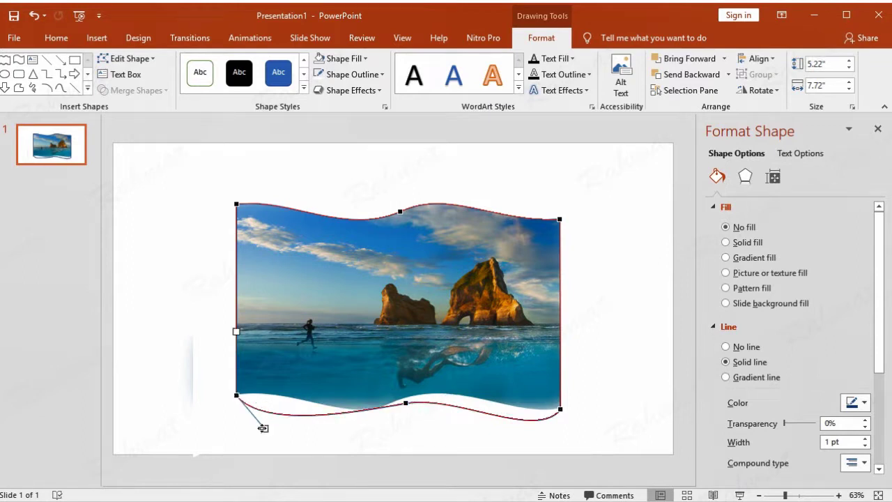
{"action": "left_click_drag", "start_coordinate": [264, 430], "coordinate": [264, 387]}
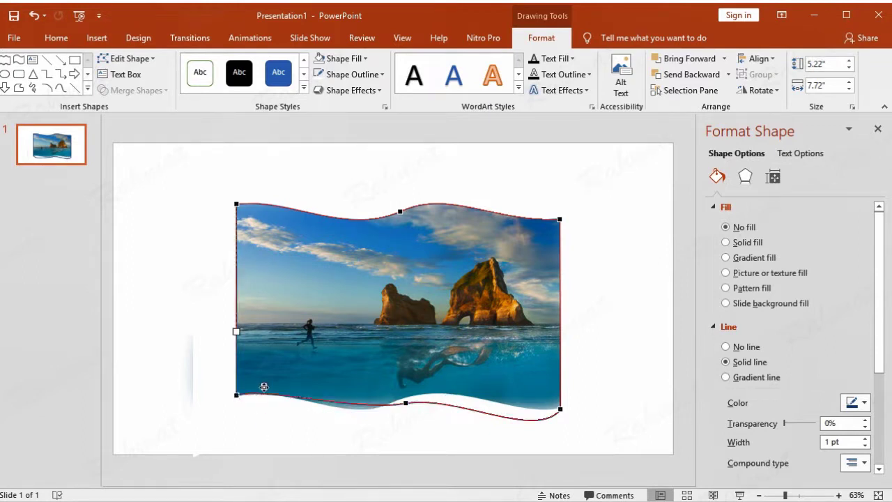
{"action": "left_click_drag", "start_coordinate": [405, 404], "coordinate": [389, 402]}
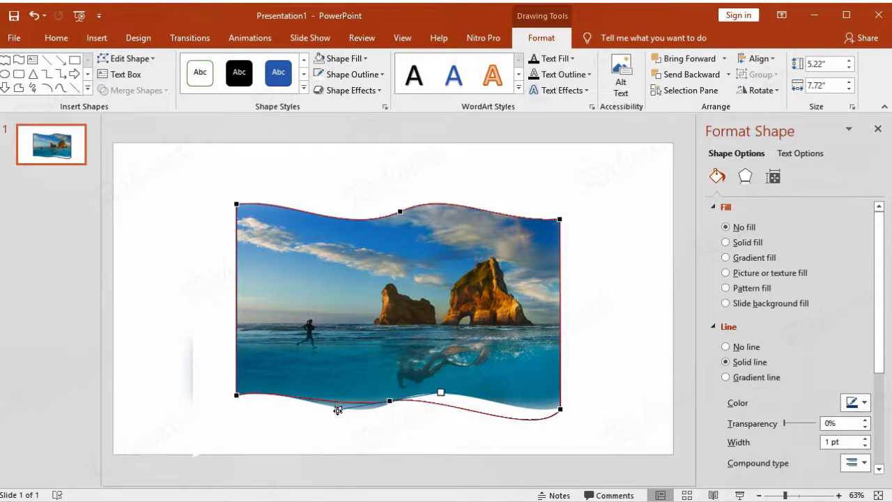
{"action": "left_click_drag", "start_coordinate": [338, 410], "coordinate": [353, 422]}
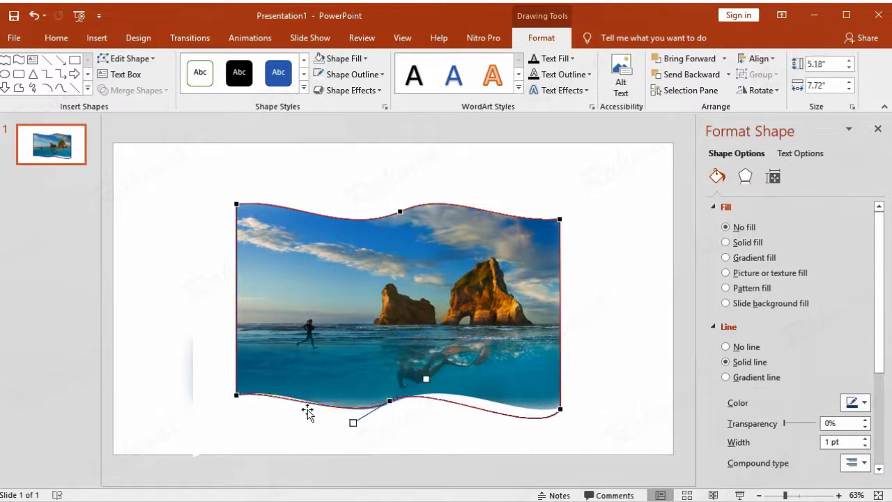
{"action": "left_click", "coordinate": [237, 395]}
{"action": "left_click_drag", "start_coordinate": [263, 382], "coordinate": [272, 382]}
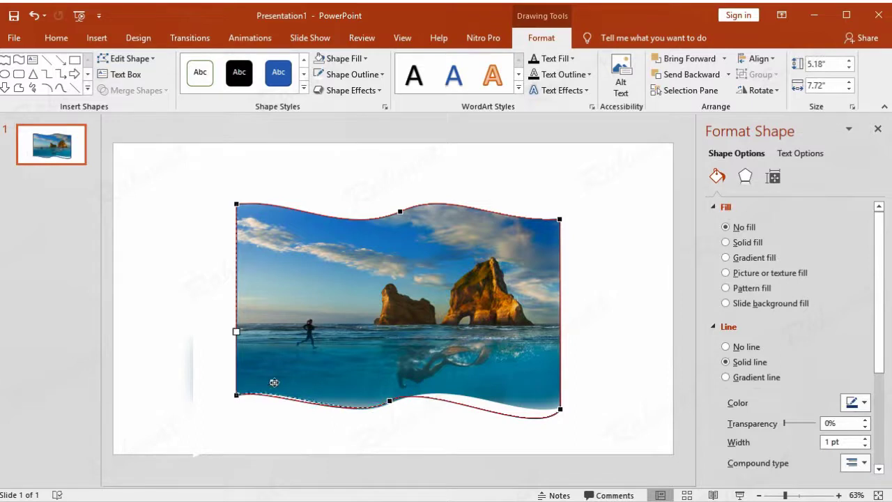
- Lift the bottom wave near the right corner and smooth it around the middle point
{"action": "left_click", "coordinate": [558, 408]}
{"action": "left_click_drag", "start_coordinate": [535, 440], "coordinate": [519, 414]}
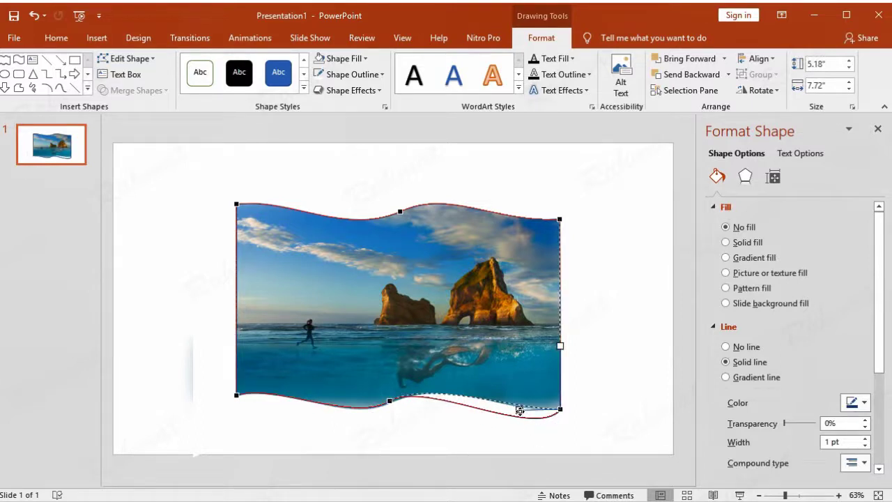
{"action": "left_click", "coordinate": [391, 401]}
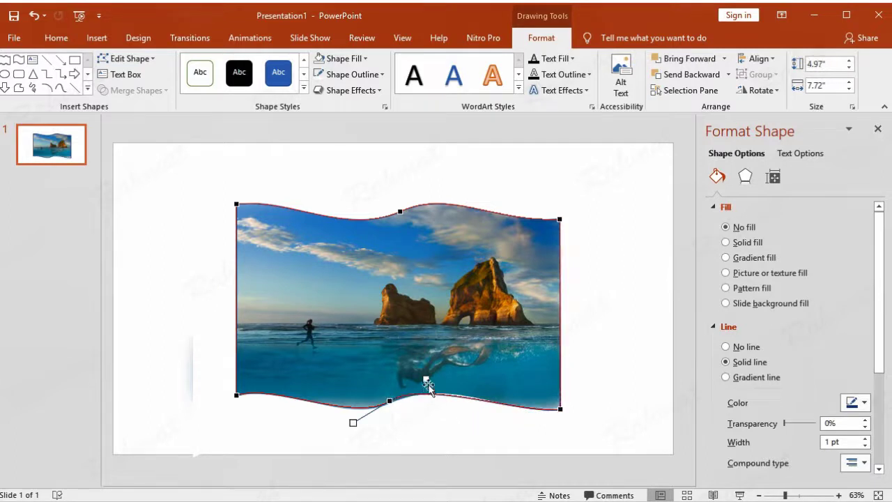
{"action": "left_click_drag", "start_coordinate": [427, 378], "coordinate": [432, 378]}
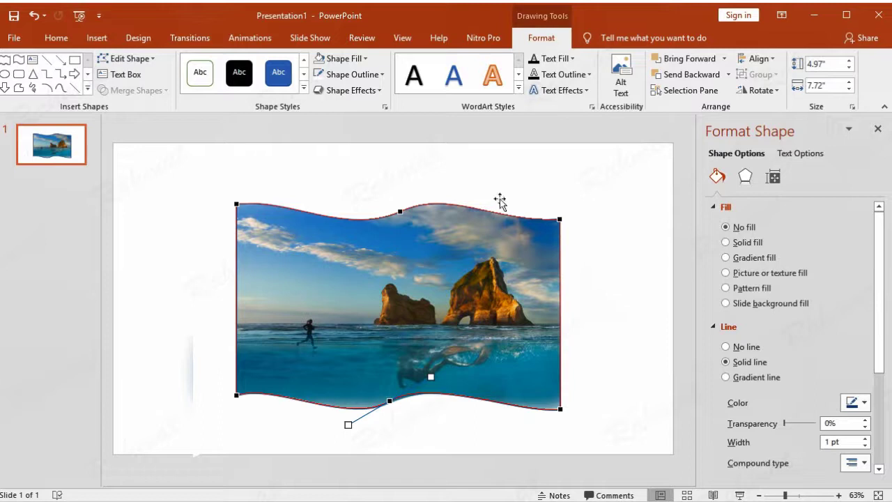
{"action": "left_click", "coordinate": [372, 76]}
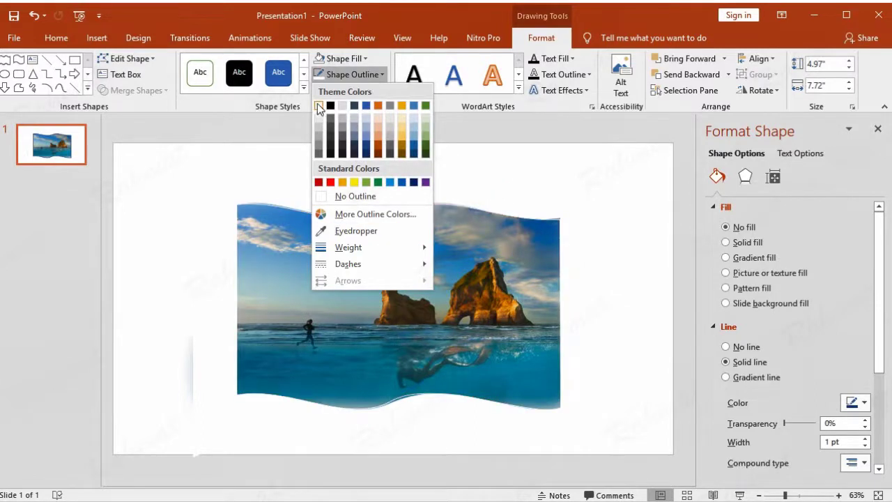
- Give the frame a white outline 6 pt thick
{"action": "left_click", "coordinate": [318, 106]}
{"action": "left_click", "coordinate": [354, 74]}
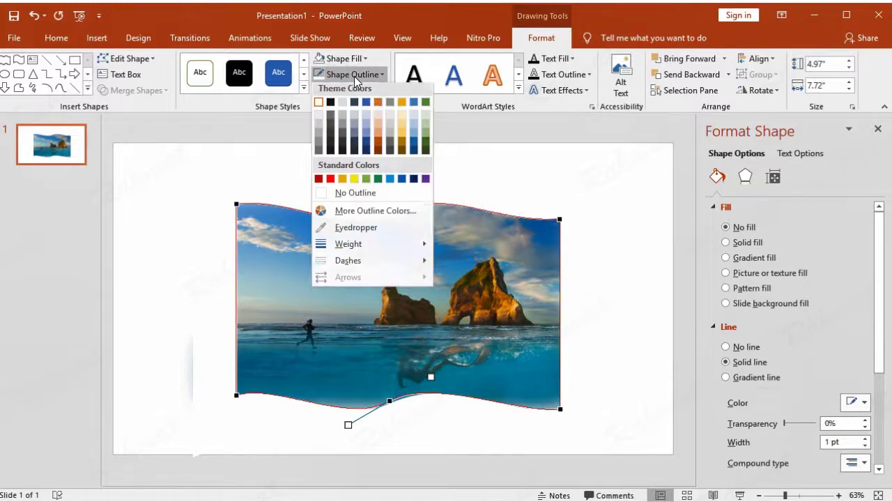
{"action": "mouse_move", "coordinate": [422, 249]}
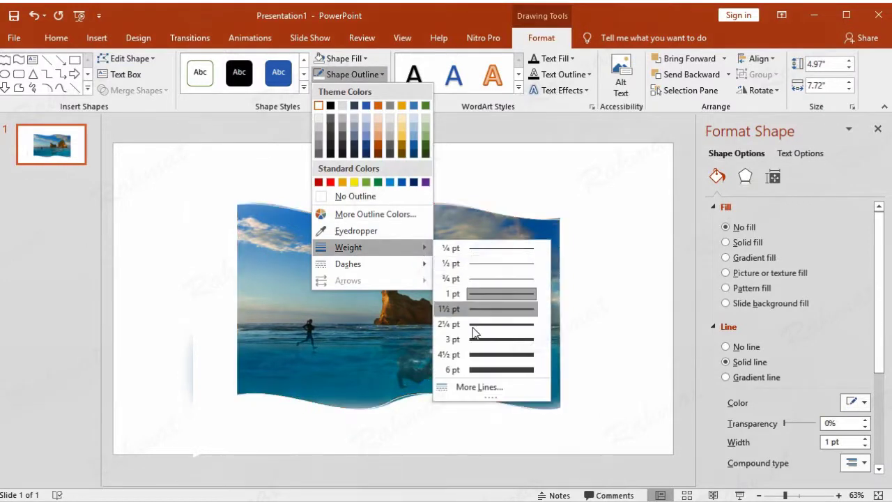
{"action": "left_click", "coordinate": [492, 370]}
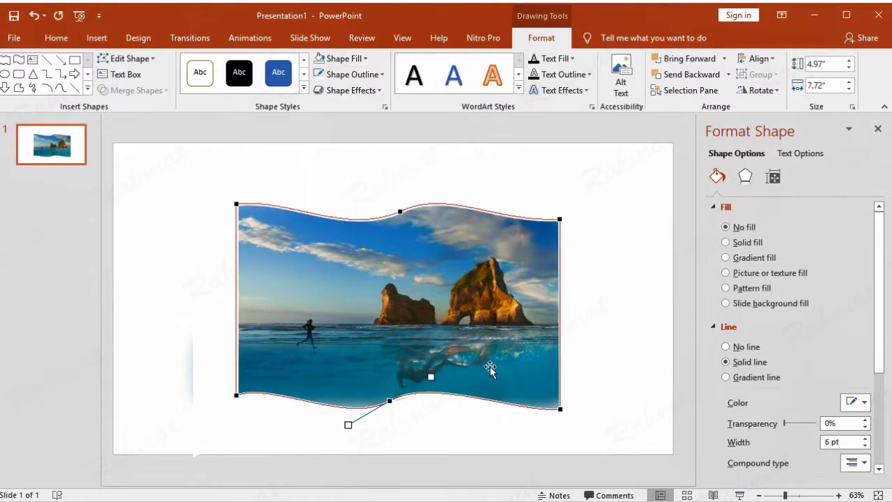
- Apply a centred outer shadow to the frame, then deselect it
{"action": "left_click", "coordinate": [372, 89]}
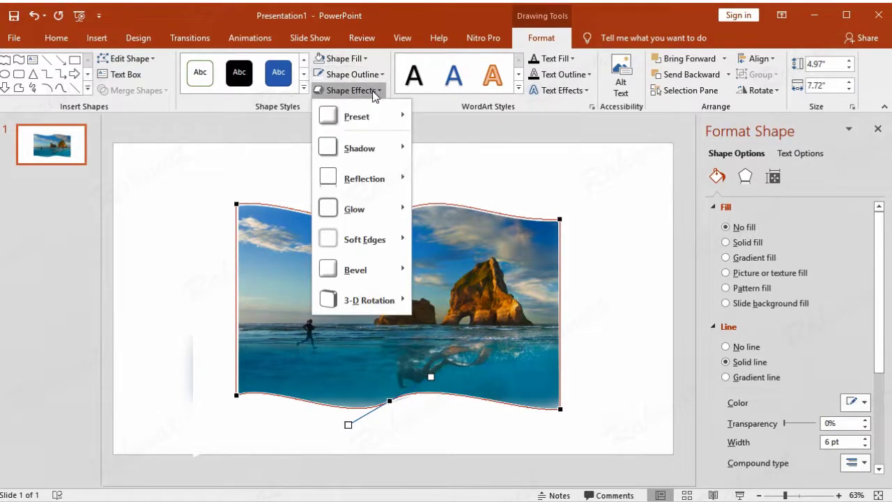
{"action": "mouse_move", "coordinate": [390, 146]}
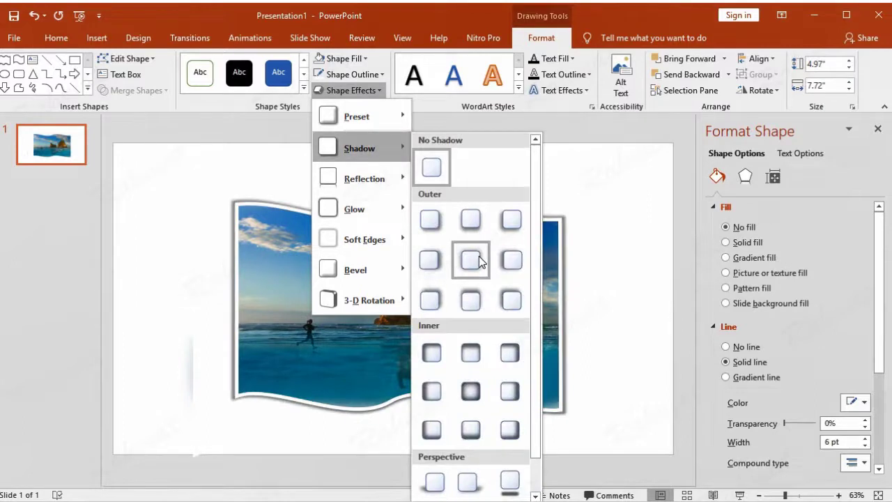
{"action": "left_click", "coordinate": [480, 261]}
{"action": "left_click", "coordinate": [640, 128]}
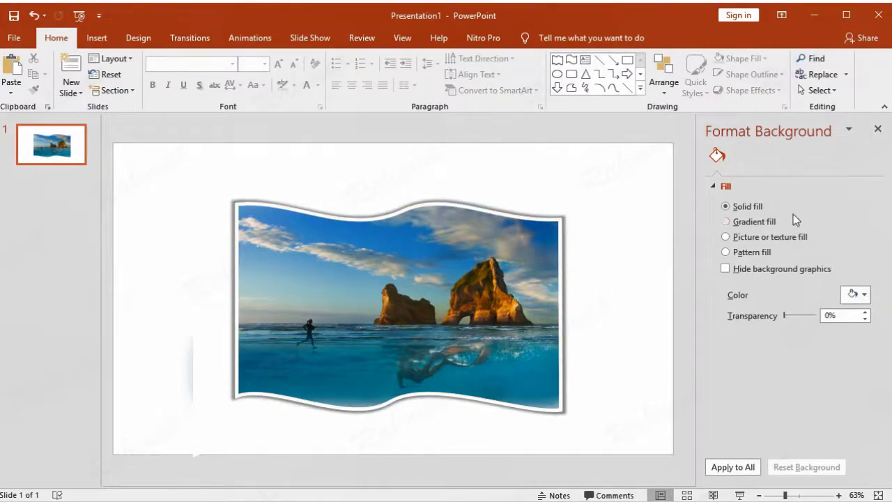
- Close the Format Background pane, recheck the frame's bottom point, then select all shapes
{"action": "left_click", "coordinate": [878, 128]}
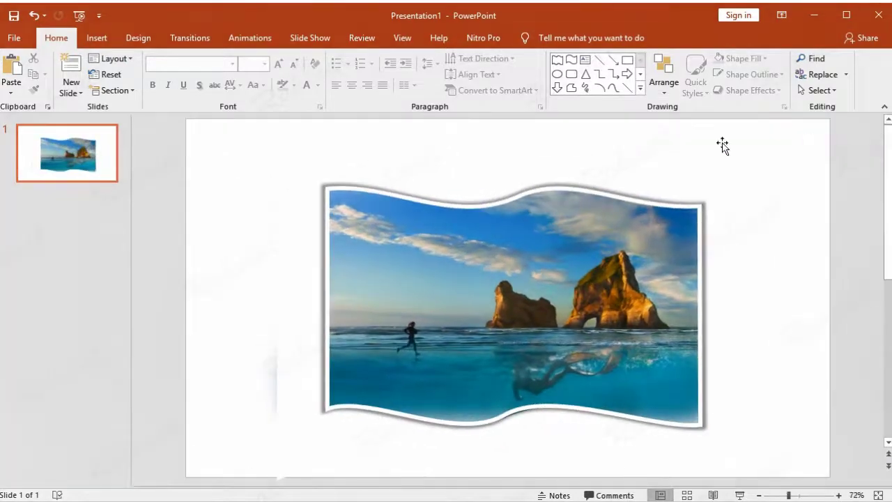
{"action": "left_click", "coordinate": [506, 199]}
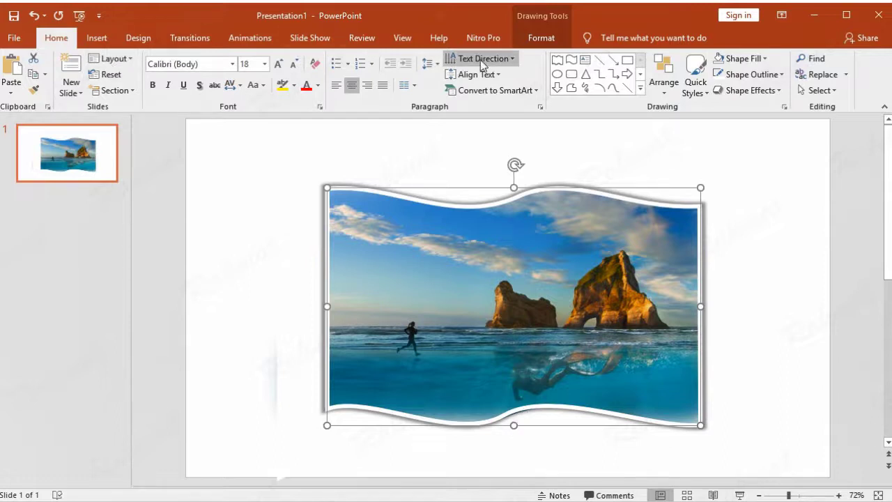
{"action": "left_click", "coordinate": [541, 37]}
{"action": "left_click", "coordinate": [126, 59]}
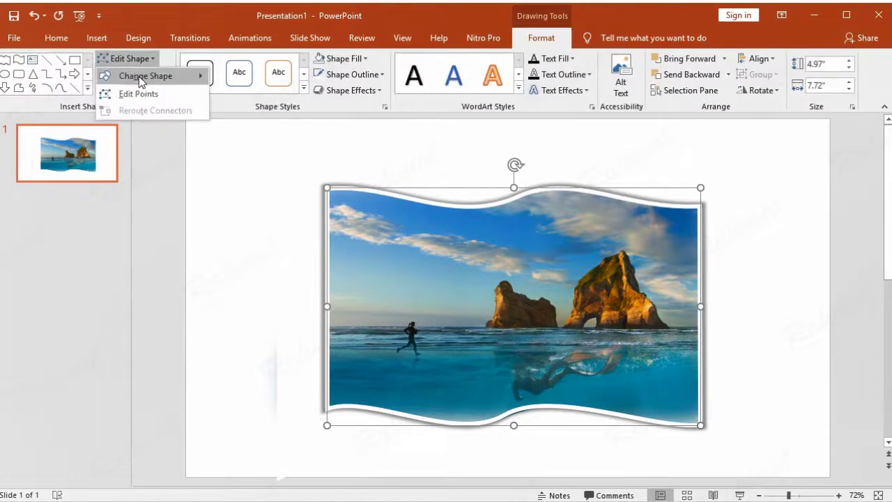
{"action": "left_click", "coordinate": [139, 92]}
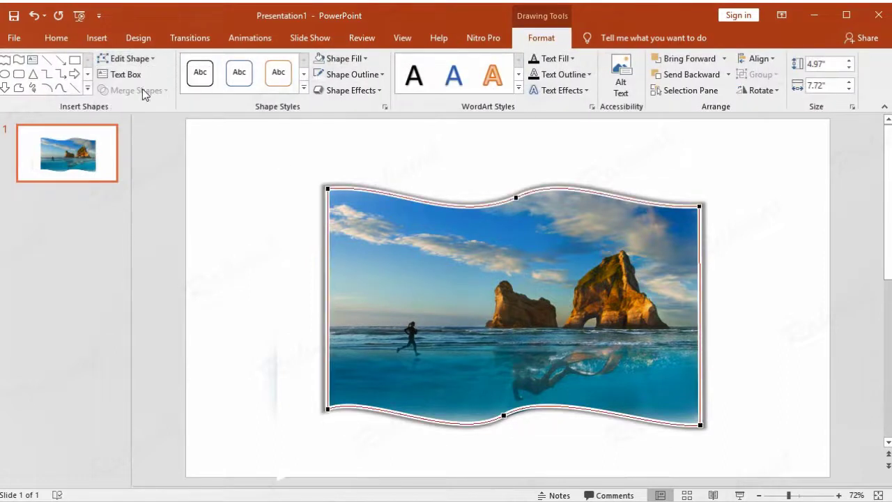
{"action": "left_click", "coordinate": [502, 416]}
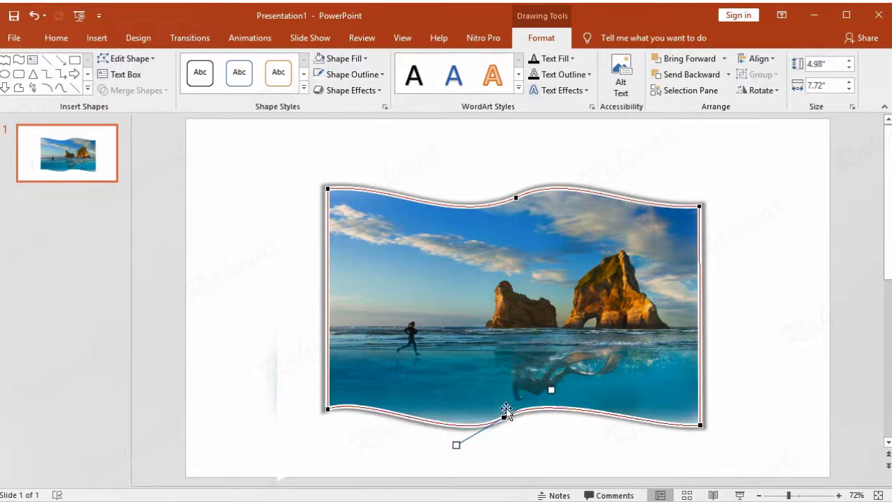
{"action": "left_click", "coordinate": [714, 174]}
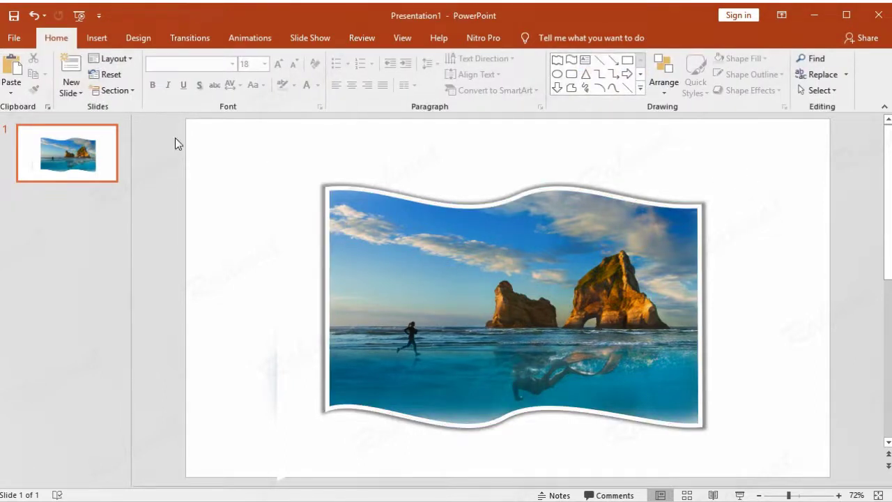
{"action": "left_click_drag", "start_coordinate": [159, 113], "coordinate": [841, 480]}
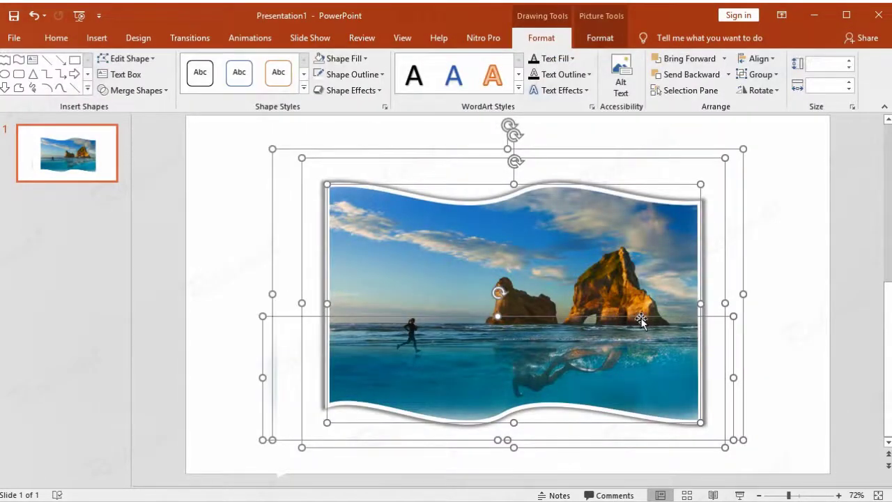
- Group the selected shapes, then undo the grouping with Ctrl+Z
{"action": "right_click", "coordinate": [641, 320]}
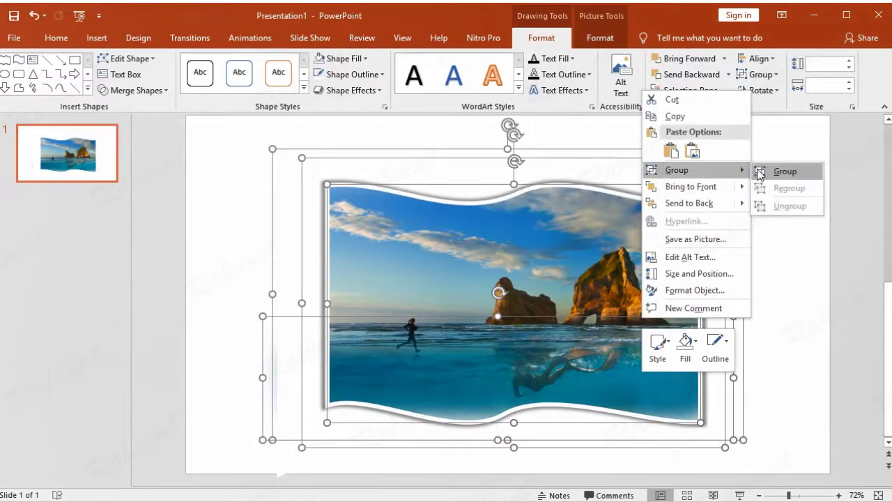
{"action": "left_click", "coordinate": [760, 174]}
{"action": "left_click", "coordinate": [845, 174]}
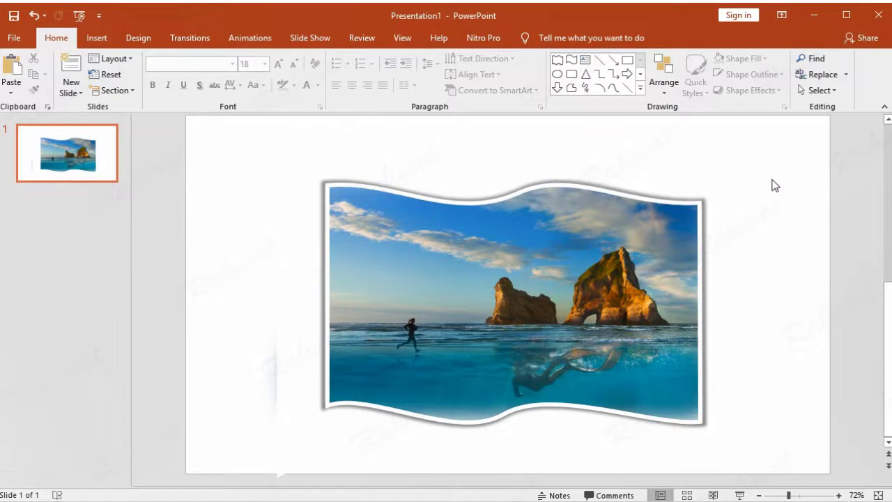
{"action": "key", "text": "ctrl+z"}
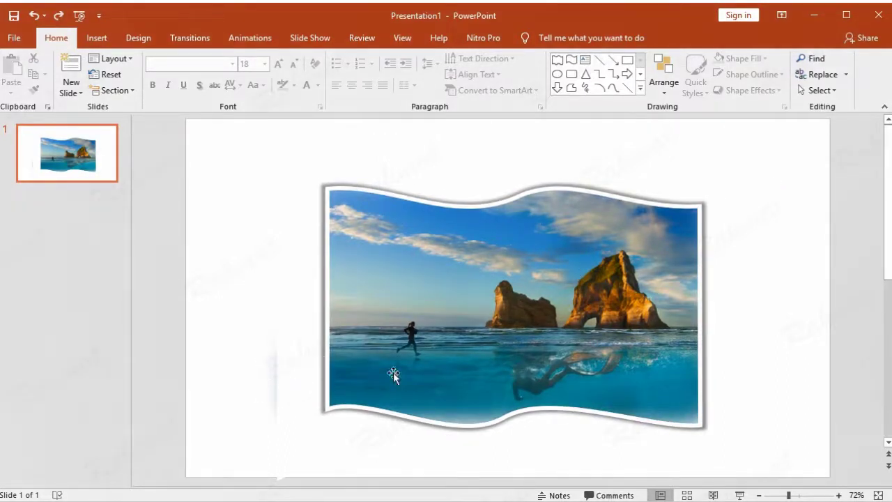
- Narrow the faint hidden picture beneath the frame by dragging its left edge right
{"action": "left_click", "coordinate": [423, 370]}
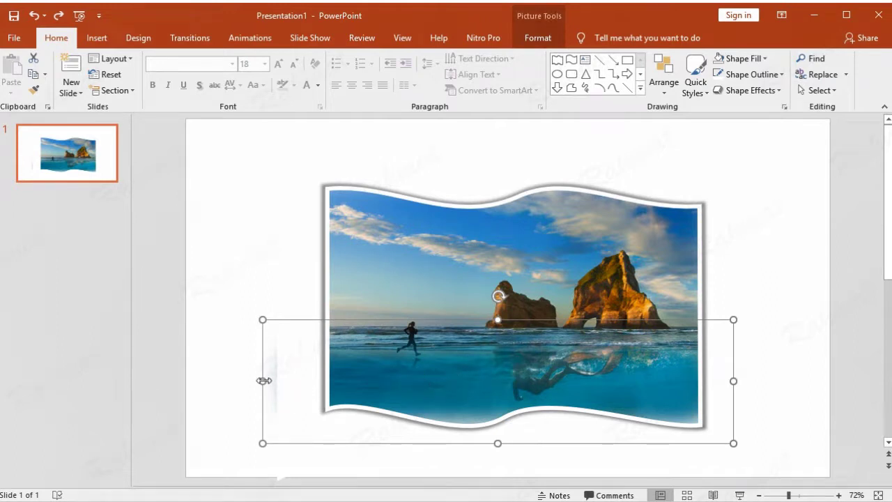
{"action": "left_click_drag", "start_coordinate": [263, 380], "coordinate": [282, 384]}
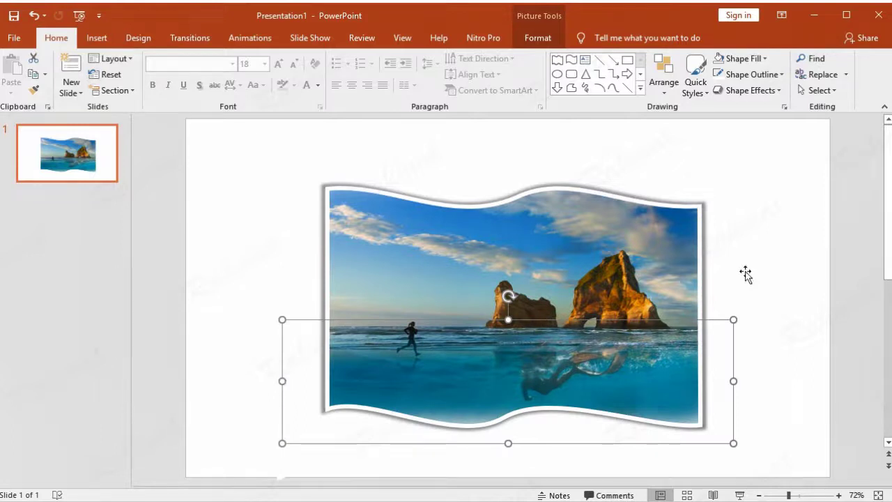
{"action": "left_click", "coordinate": [776, 249]}
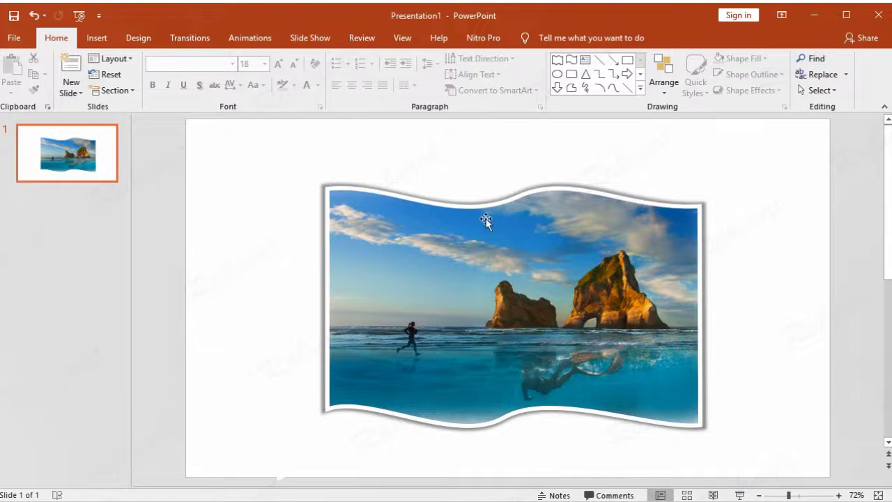
- Save the presentation as PDF to the data8 folder, replacing the existing Presentation1.pdf
{"action": "left_click", "coordinate": [15, 38]}
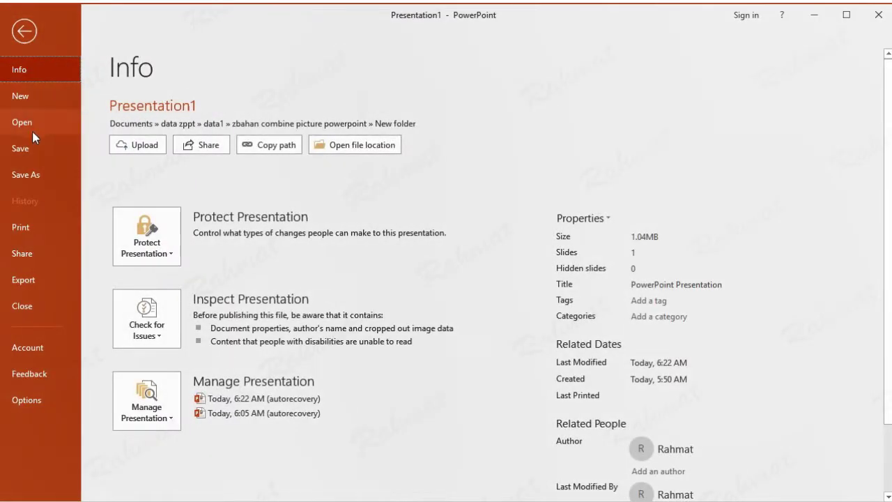
{"action": "left_click", "coordinate": [41, 181]}
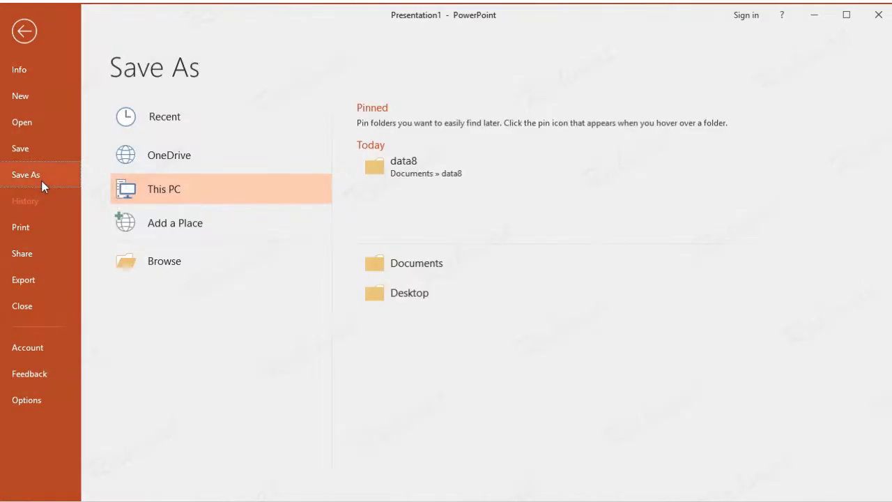
{"action": "left_click", "coordinate": [421, 157]}
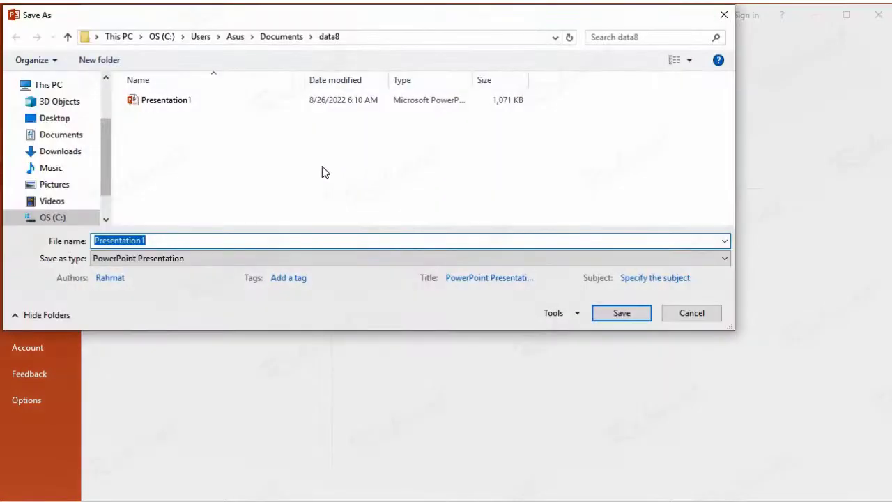
{"action": "left_click", "coordinate": [175, 258]}
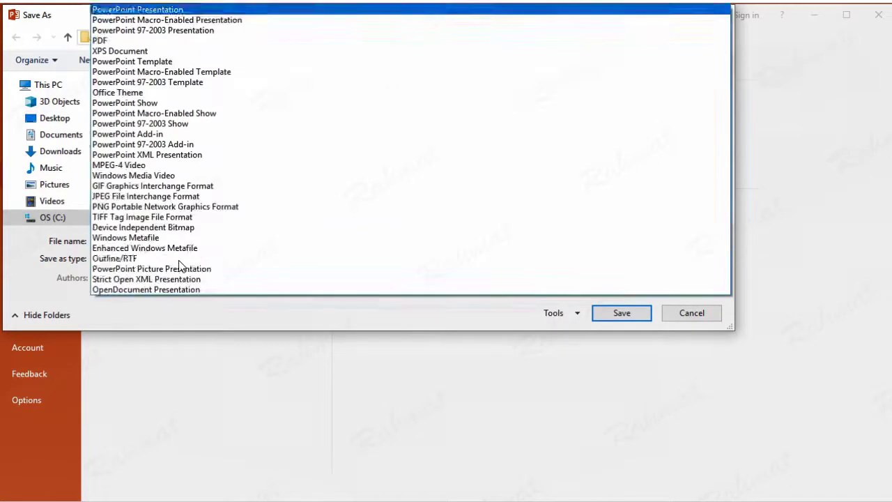
{"action": "left_click", "coordinate": [154, 42]}
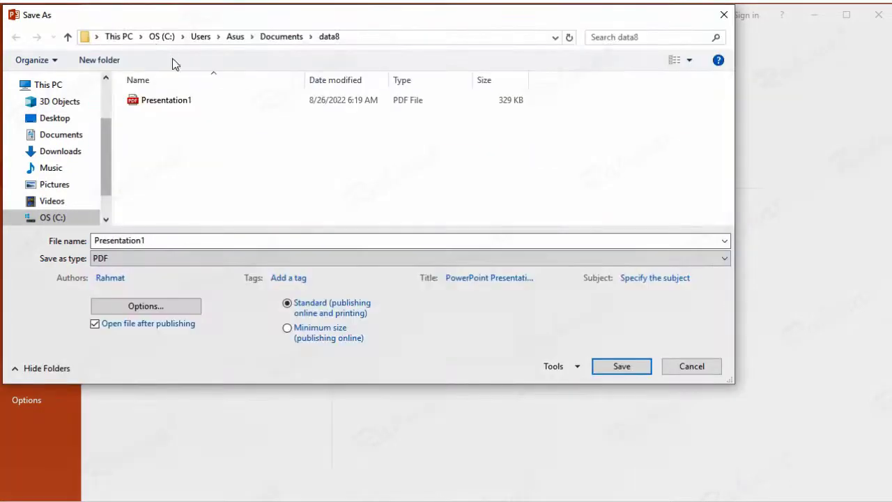
{"action": "left_click", "coordinate": [646, 371]}
{"action": "left_click", "coordinate": [508, 278]}
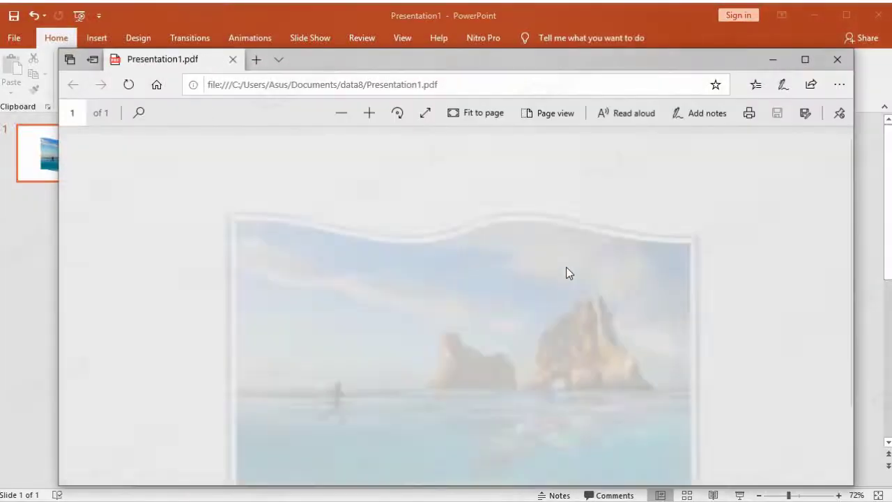
- Review the exported PDF preview and close it
{"action": "scroll", "coordinate": [706, 227], "scroll_direction": "down", "scroll_amount": 1}
{"action": "scroll", "coordinate": [718, 227], "scroll_direction": "up", "scroll_amount": 1}
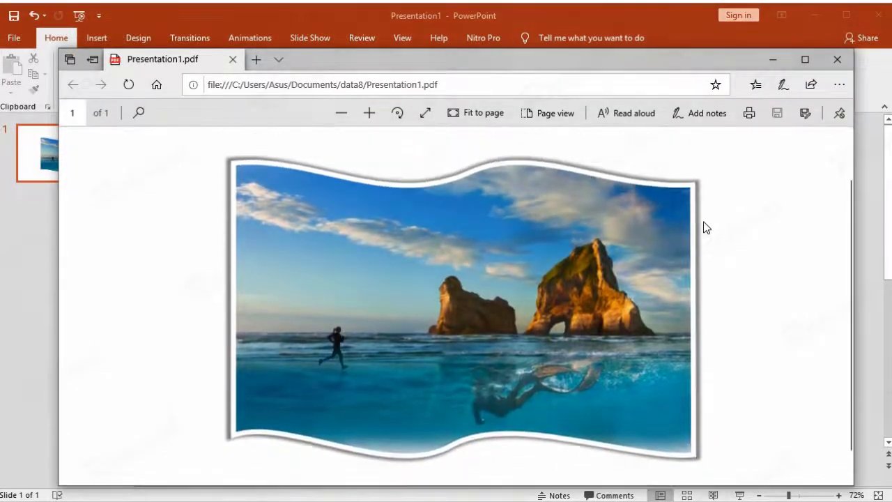
{"action": "left_click", "coordinate": [837, 59]}
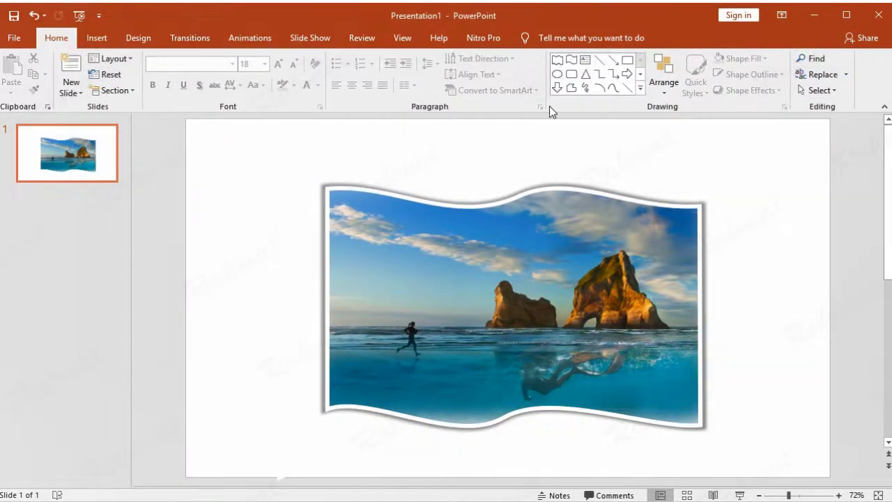